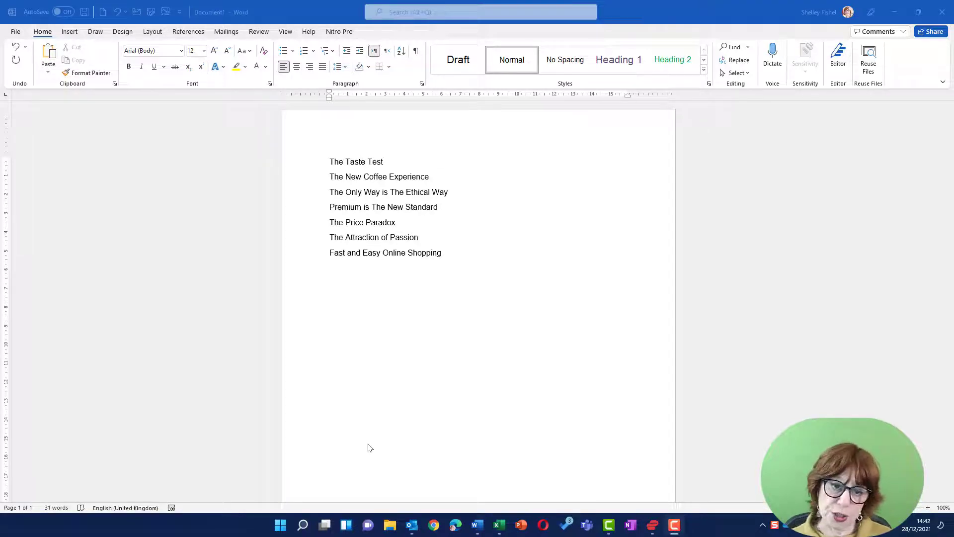
# Apply and then remove bullets on the seven taglines, and start an empty line below them.
pyautogui.click(369, 446)
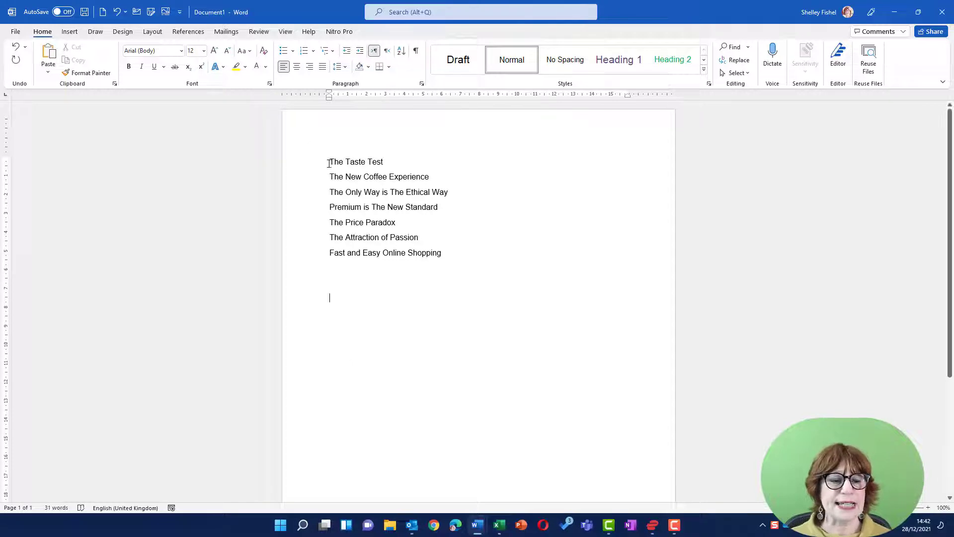
pyautogui.moveTo(328, 164); pyautogui.dragTo(449, 253)
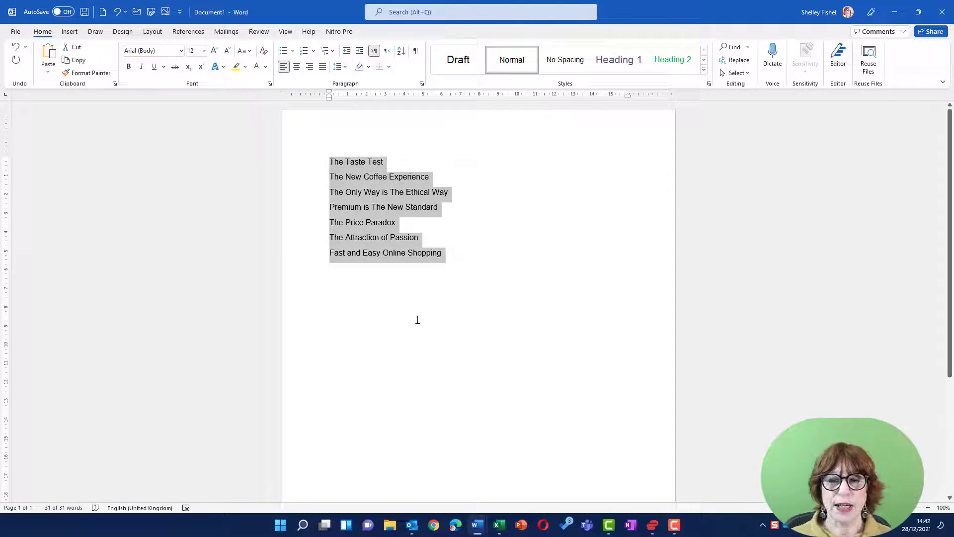
pyautogui.click(284, 50)
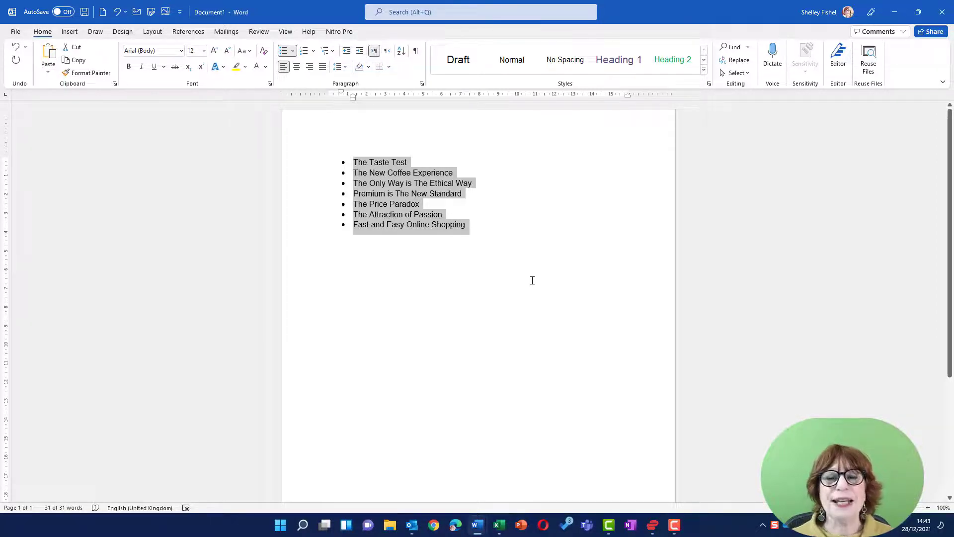
pyautogui.click(284, 51)
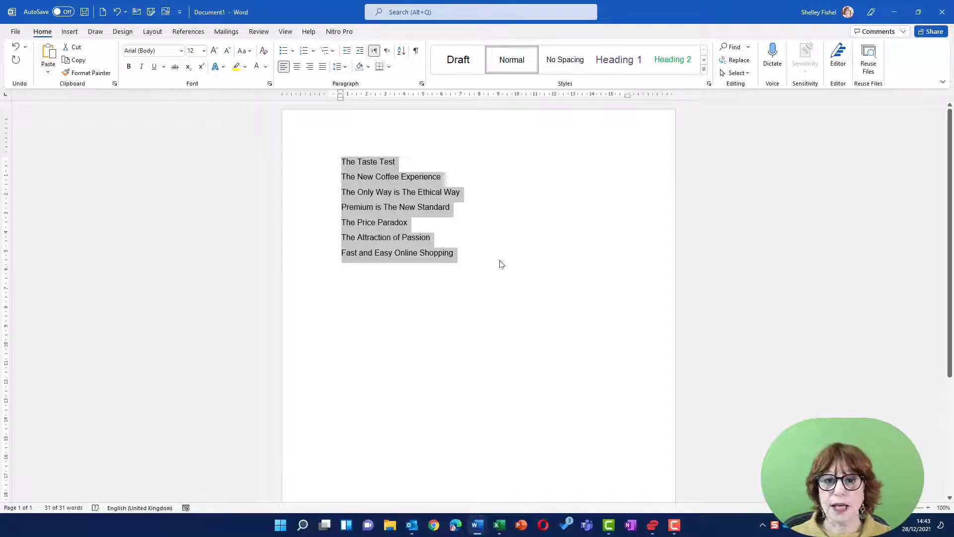
pyautogui.click(501, 264)
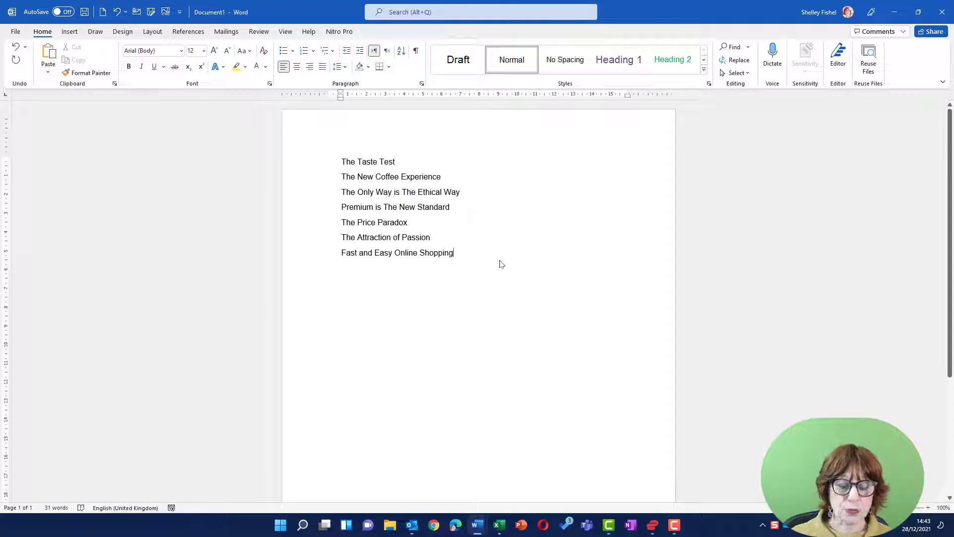
pyautogui.press('Return')
pyautogui.press('Return')
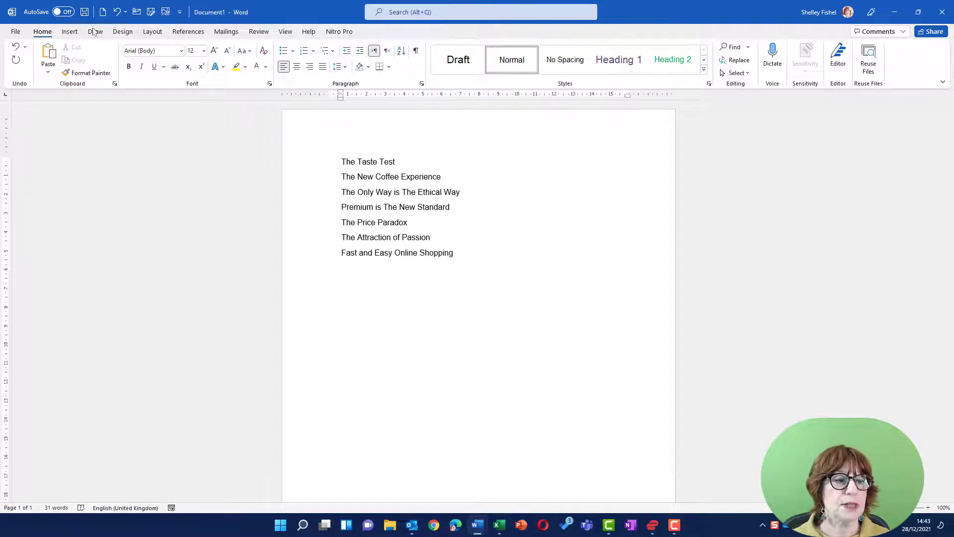
# Insert a Basic Block List SmartArt from the List category below the taglines.
pyautogui.click(76, 33)
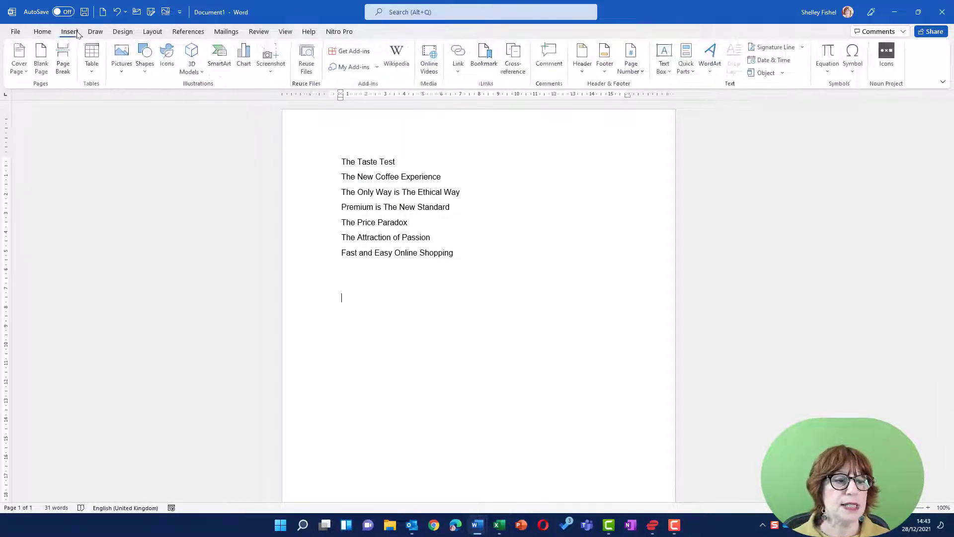
pyautogui.click(222, 54)
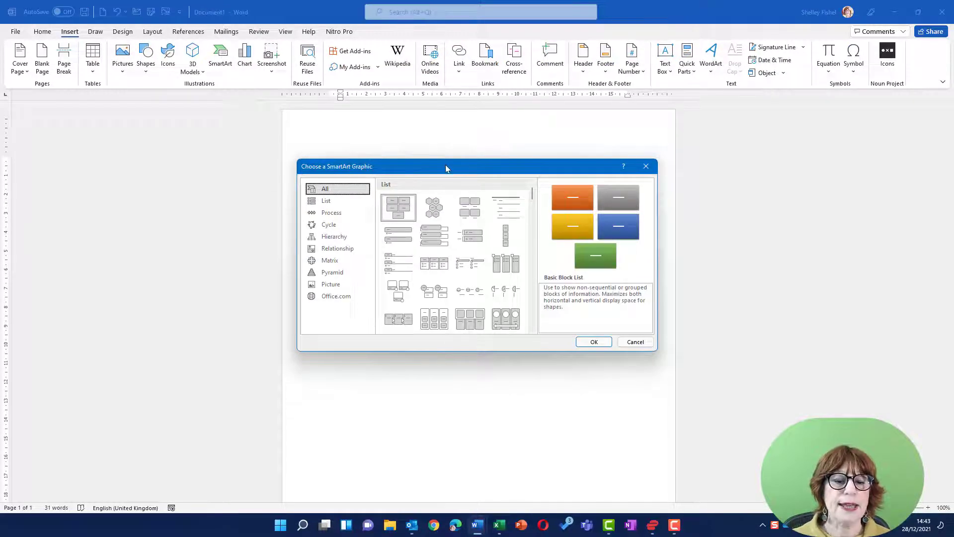
pyautogui.moveTo(445, 165); pyautogui.dragTo(661, 110)
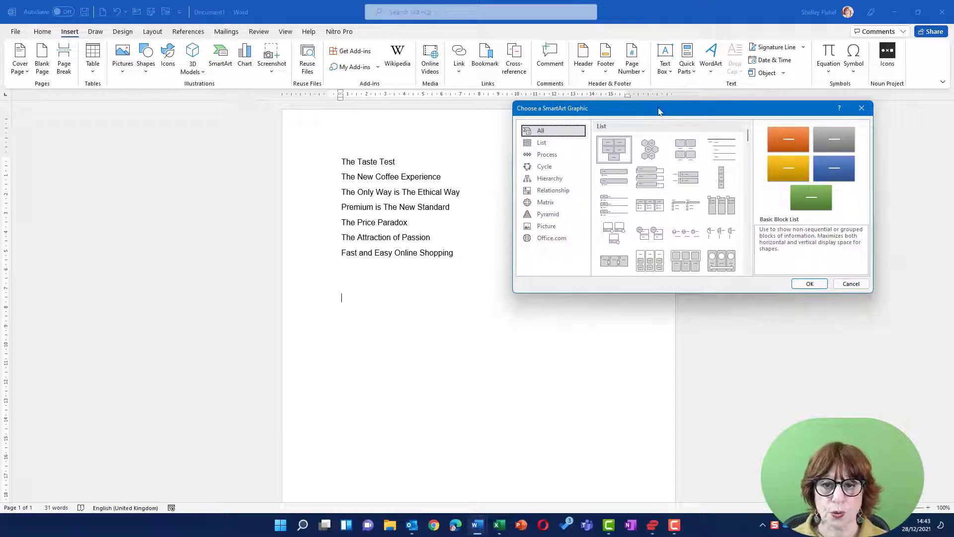
pyautogui.click(542, 143)
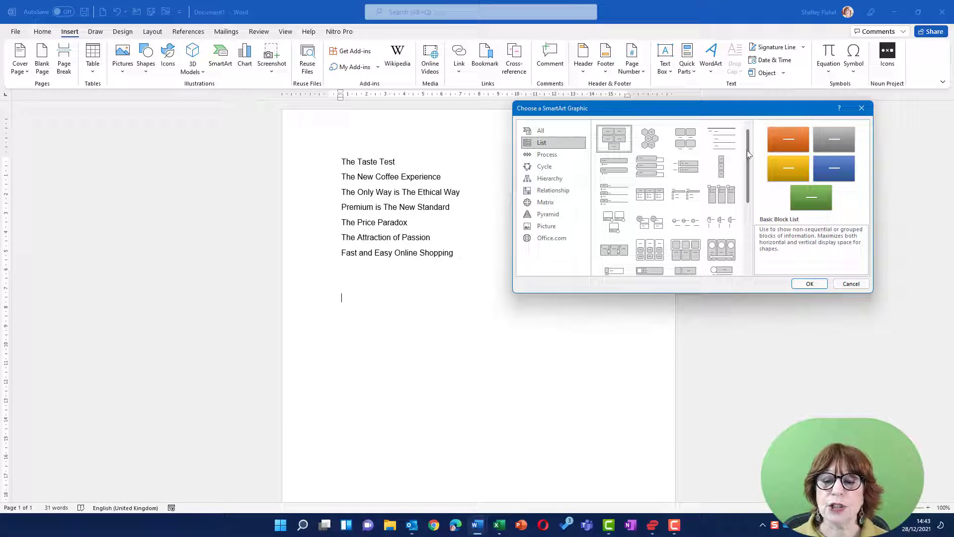
pyautogui.moveTo(747, 150)
pyautogui.mouseDown()
pyautogui.moveTo(743, 209)
pyautogui.moveTo(739, 148)
pyautogui.mouseUp()
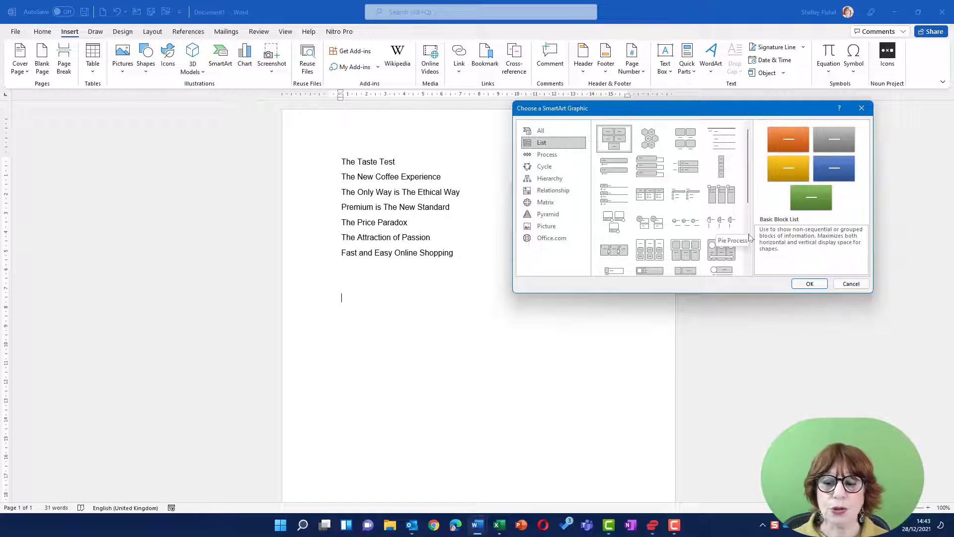
pyautogui.click(816, 285)
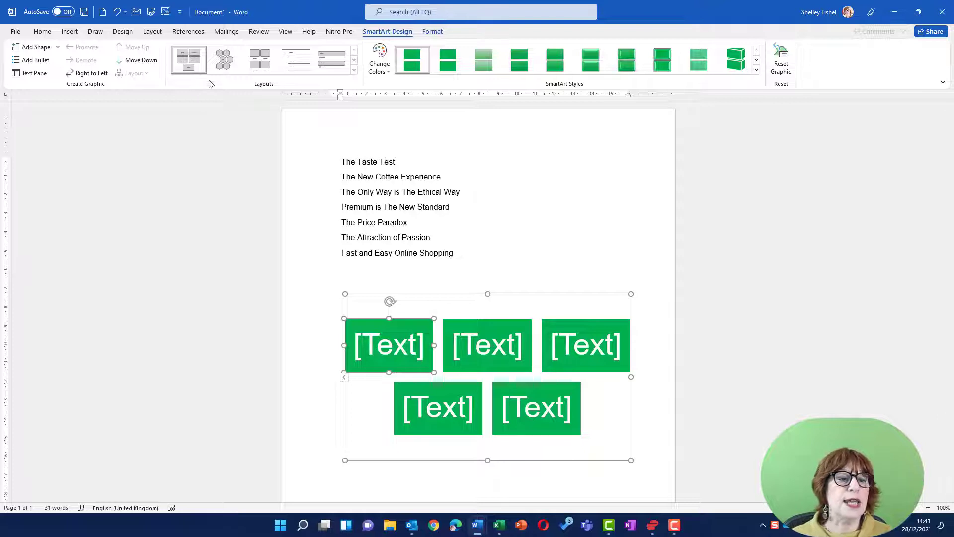
pyautogui.click(354, 69)
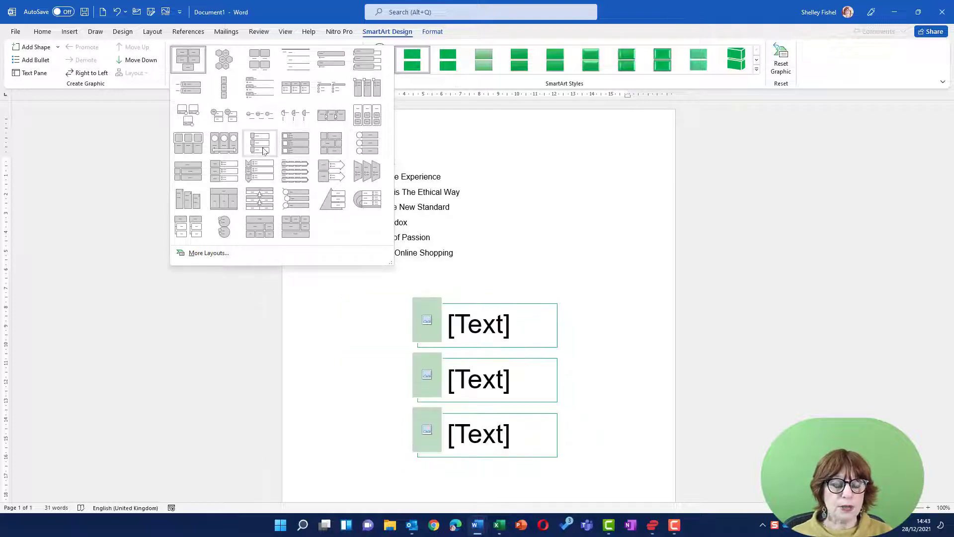
pyautogui.click(529, 220)
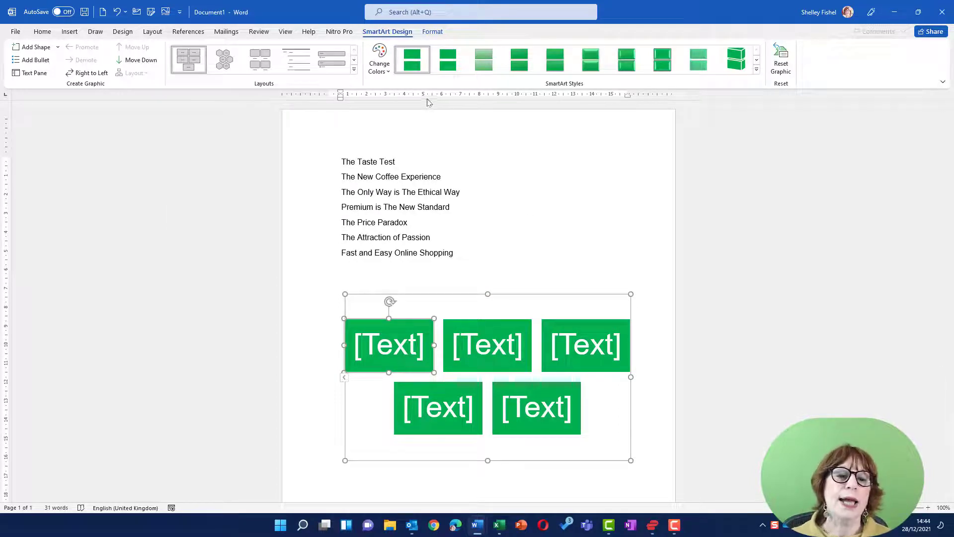
pyautogui.click(383, 67)
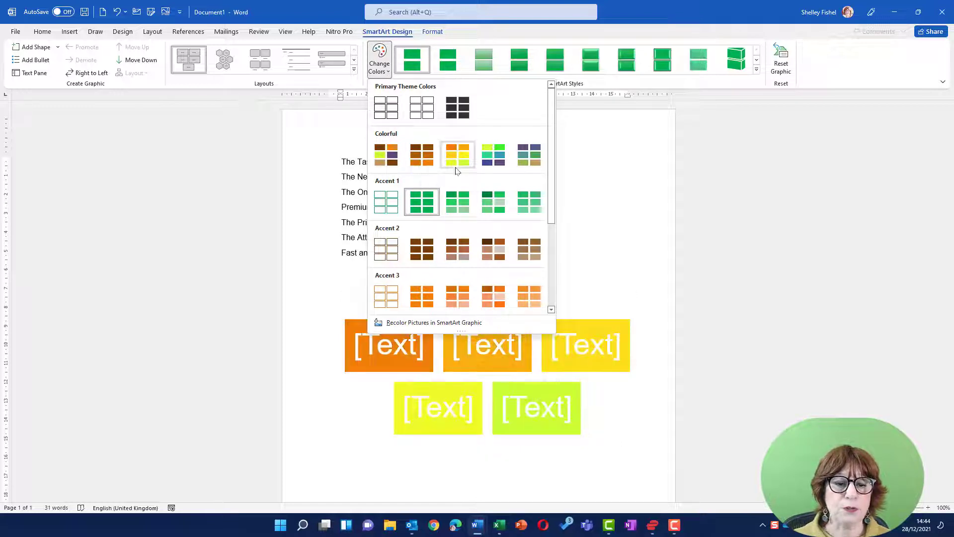
pyautogui.scroll(-3, 460, 200)
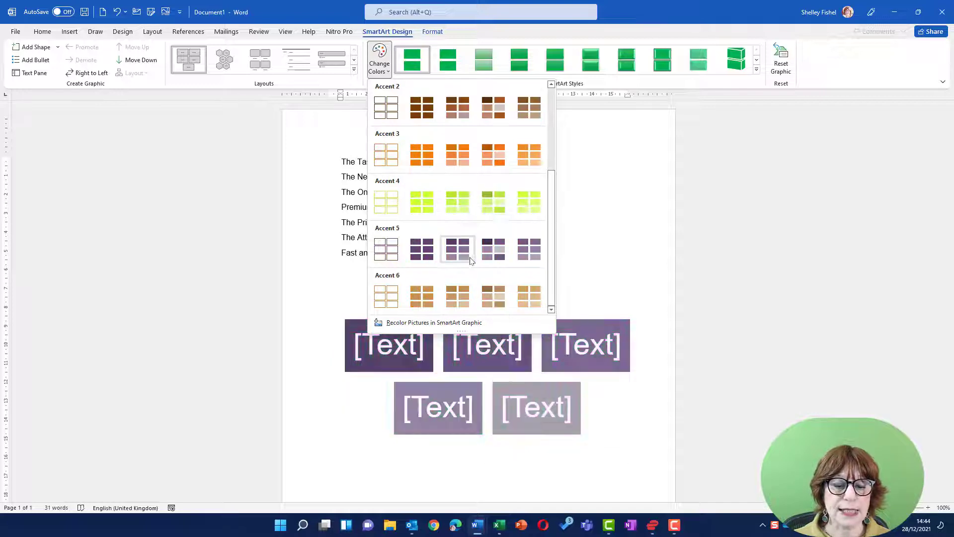
pyautogui.click(303, 273)
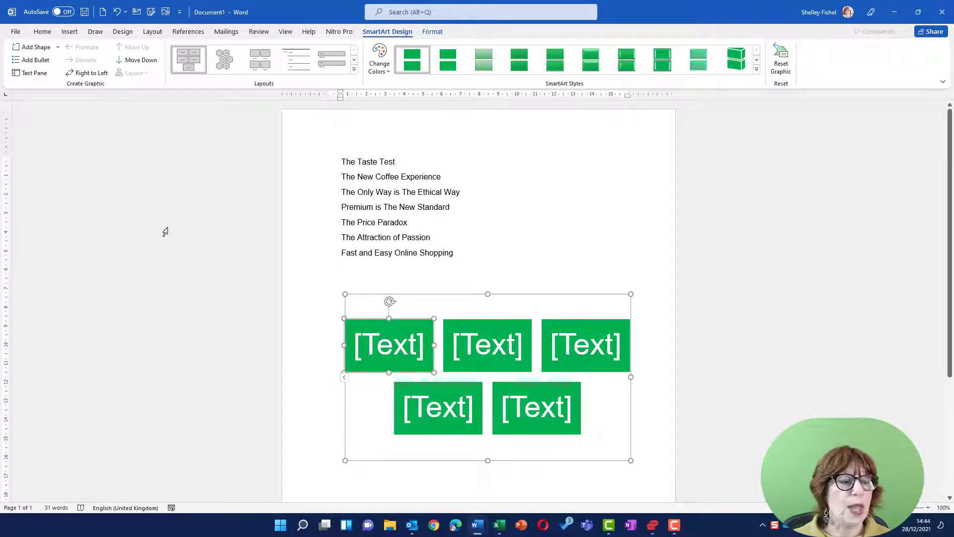
# Toggle the SmartArt text pane open, closed and open again.
pyautogui.click(28, 73)
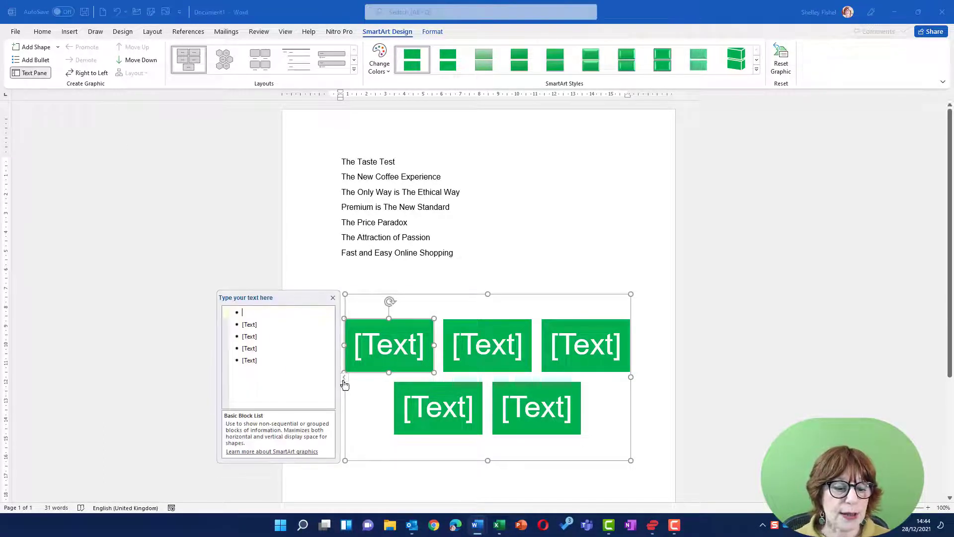
pyautogui.click(333, 298)
pyautogui.click(344, 381)
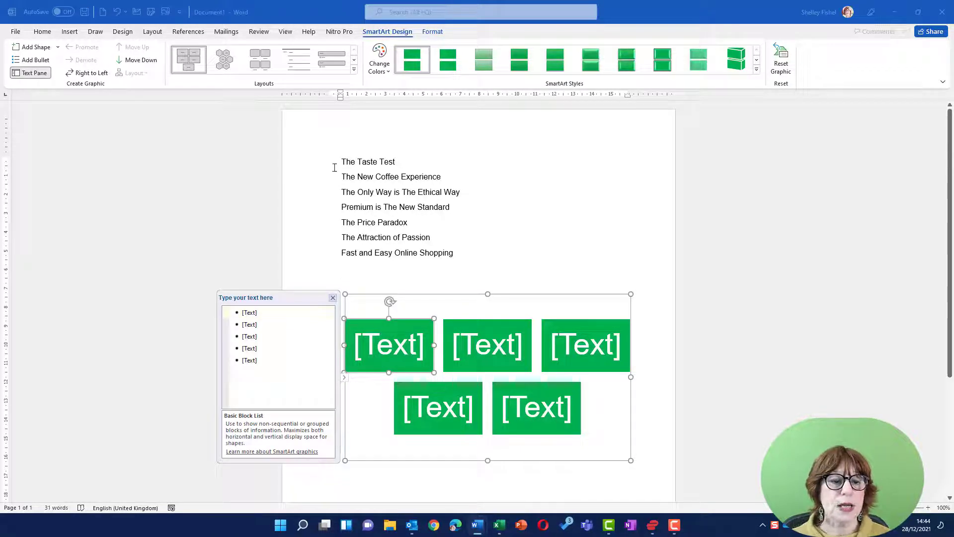
# Paste the seven taglines over the SmartArt placeholders and delete the empty eighth shape.
pyautogui.moveTo(459, 254); pyautogui.dragTo(333, 163)
pyautogui.hotkey('ctrl', 'c')
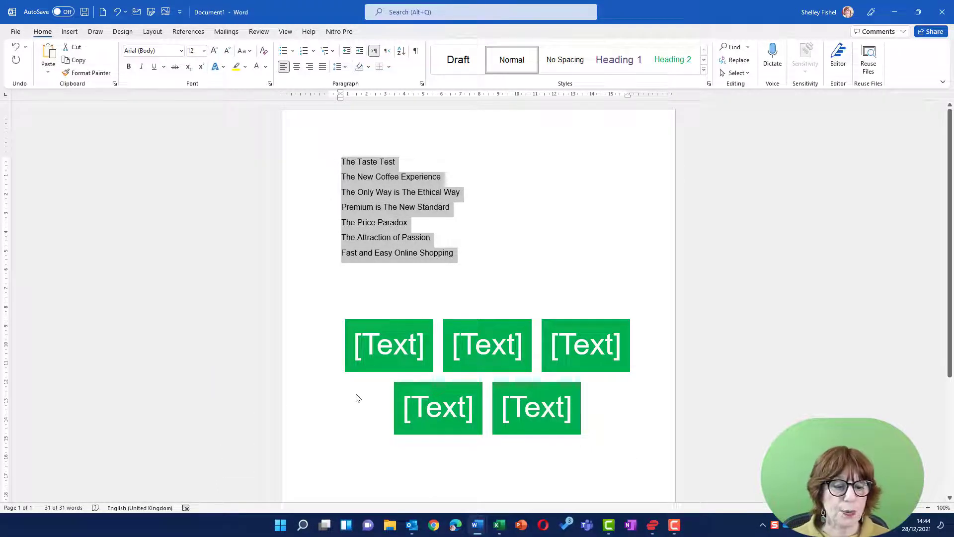
pyautogui.click(368, 413)
pyautogui.moveTo(242, 312); pyautogui.dragTo(267, 363)
pyautogui.hotkey('ctrl', 'v')
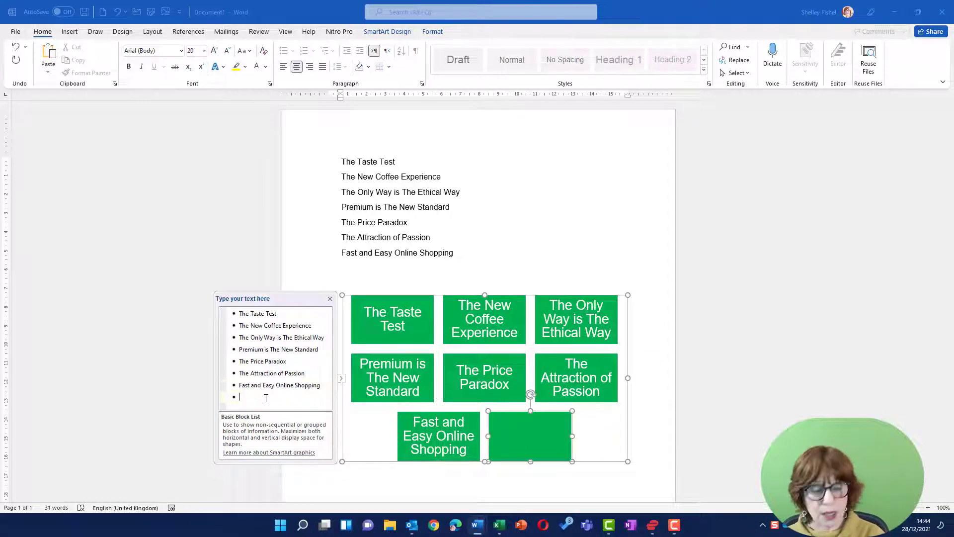
pyautogui.press('BackSpace')
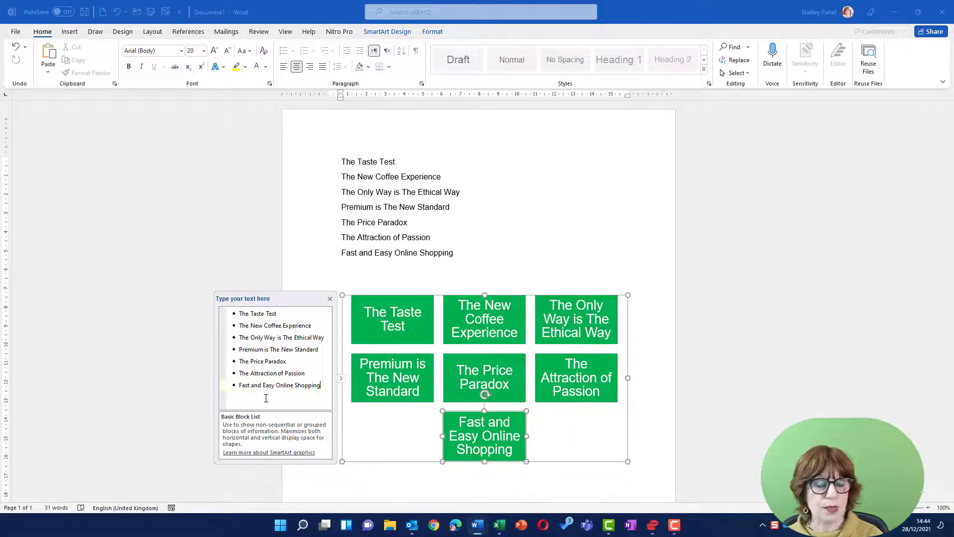
pyautogui.click(329, 299)
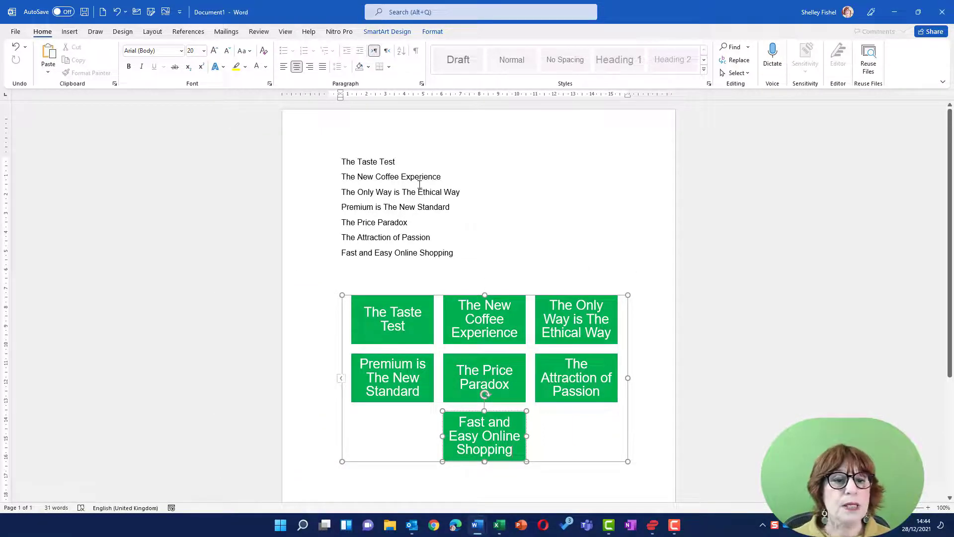
# Change the SmartArt layout to Vertical Curved List.
pyautogui.click(387, 31)
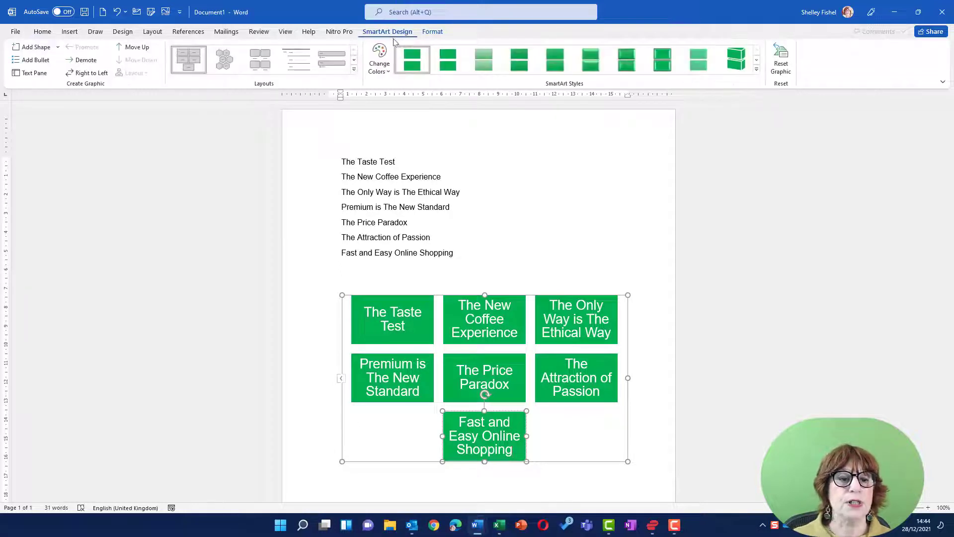
pyautogui.click(354, 69)
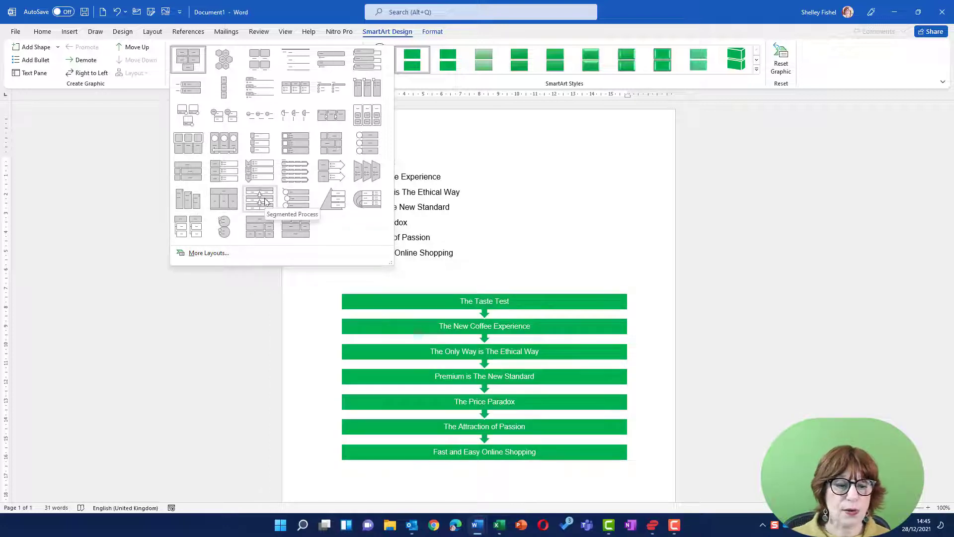
pyautogui.click(305, 198)
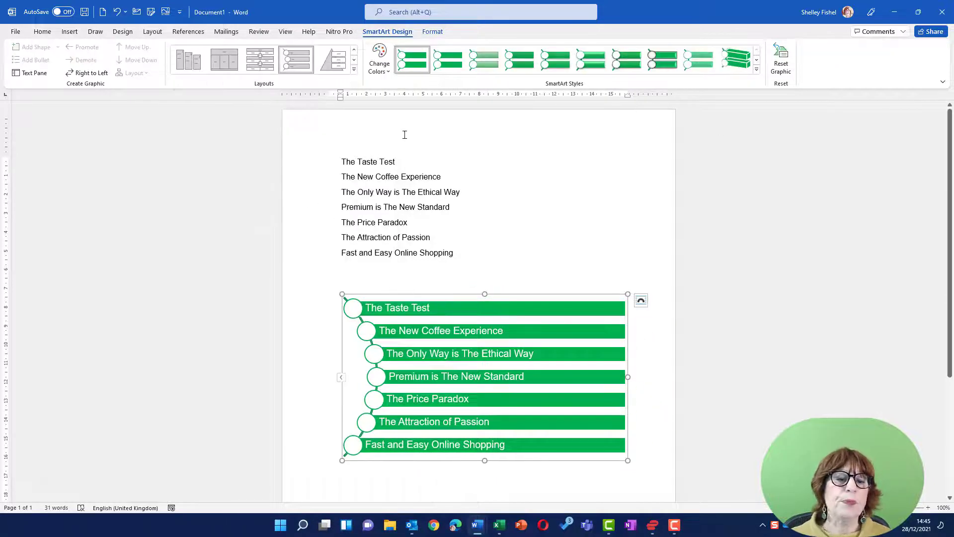
# Apply the purple-to-tan Colorful colour scheme to the SmartArt.
pyautogui.click(376, 63)
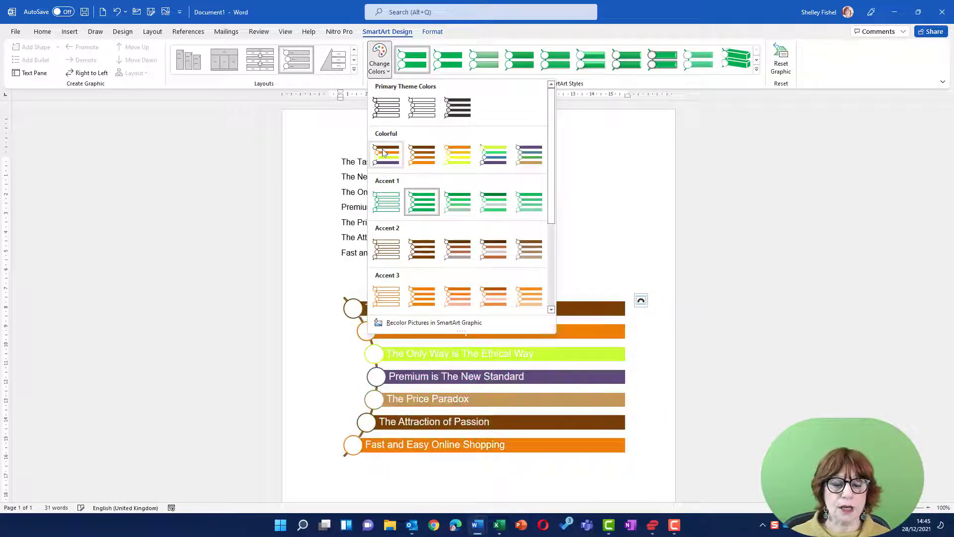
pyautogui.click(387, 154)
pyautogui.click(379, 63)
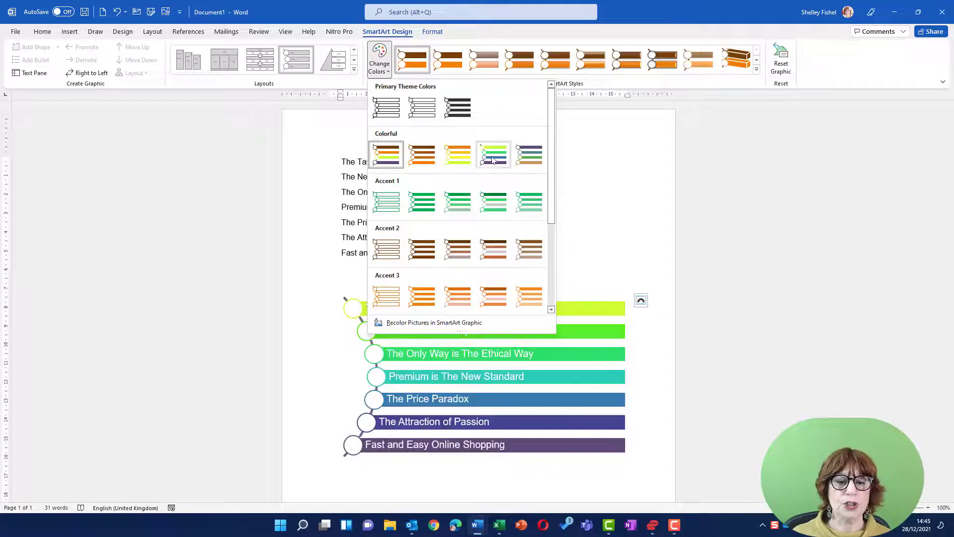
pyautogui.click(537, 158)
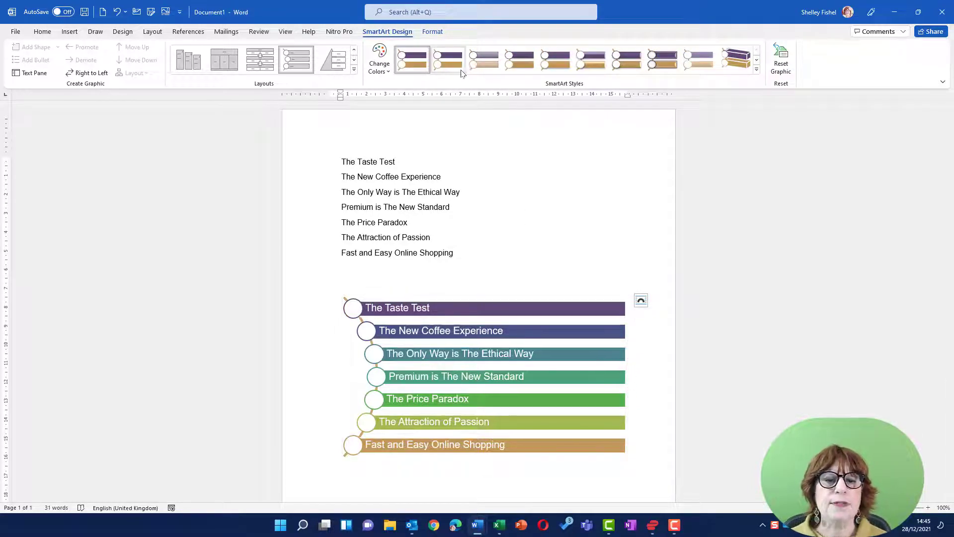
# Try two SmartArt styles, reset the graphic, then reapply the purple-to-tan colourful scheme.
pyautogui.click(698, 59)
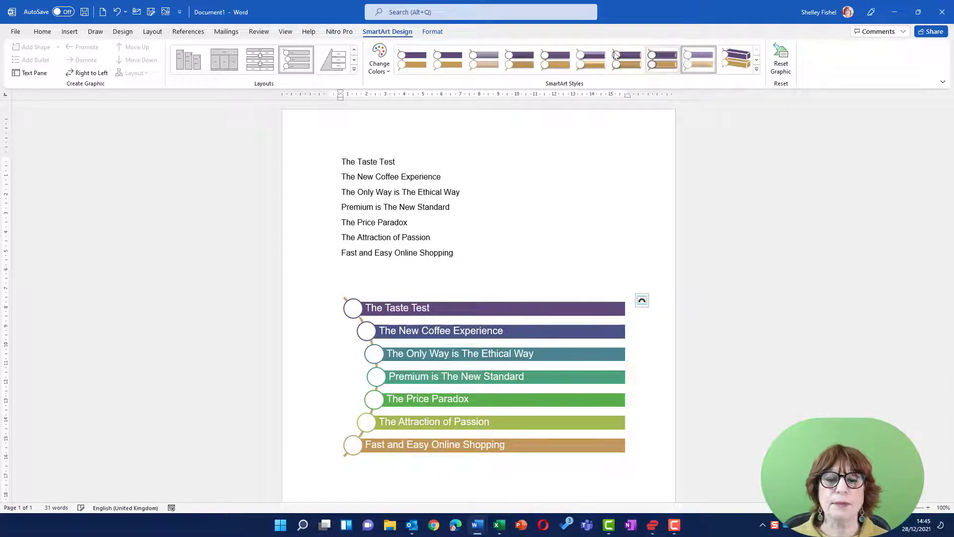
pyautogui.click(519, 58)
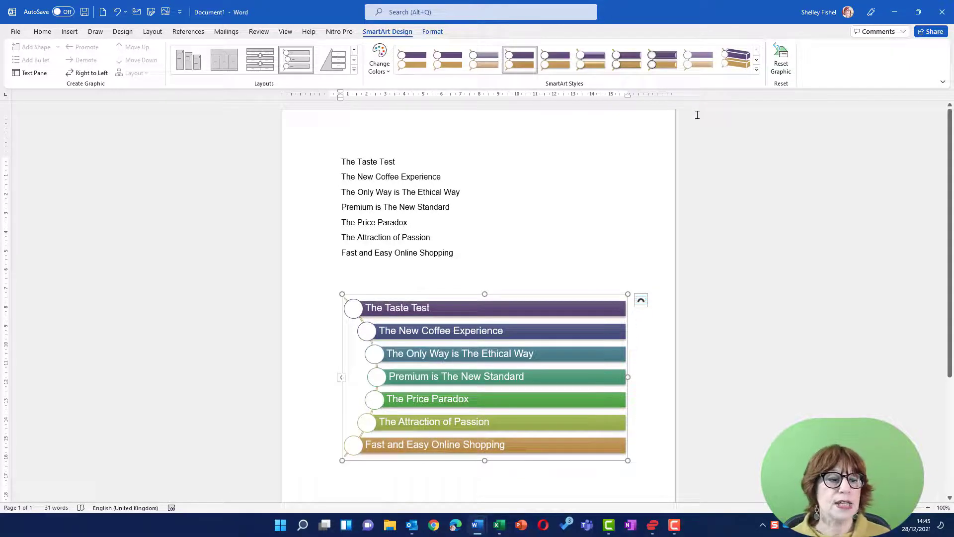
pyautogui.click(781, 54)
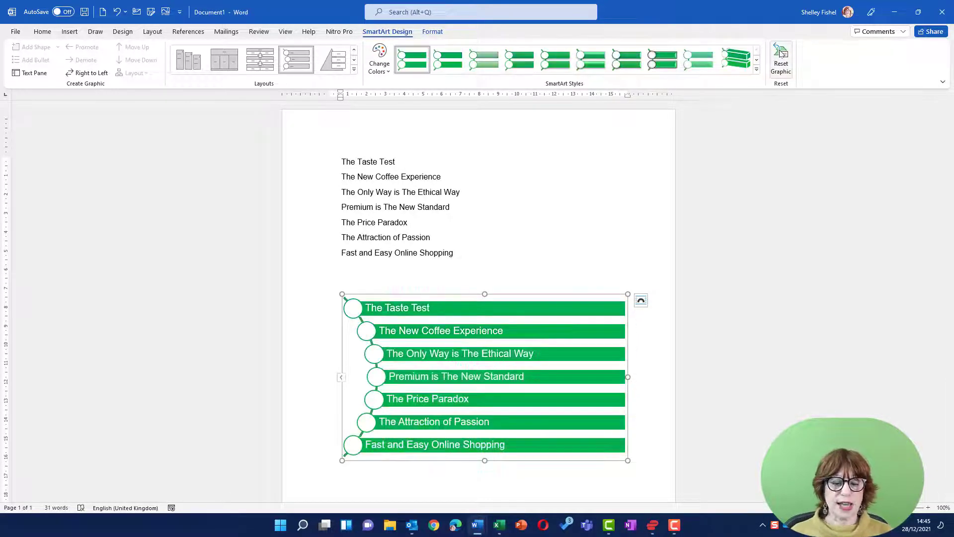
pyautogui.click(379, 62)
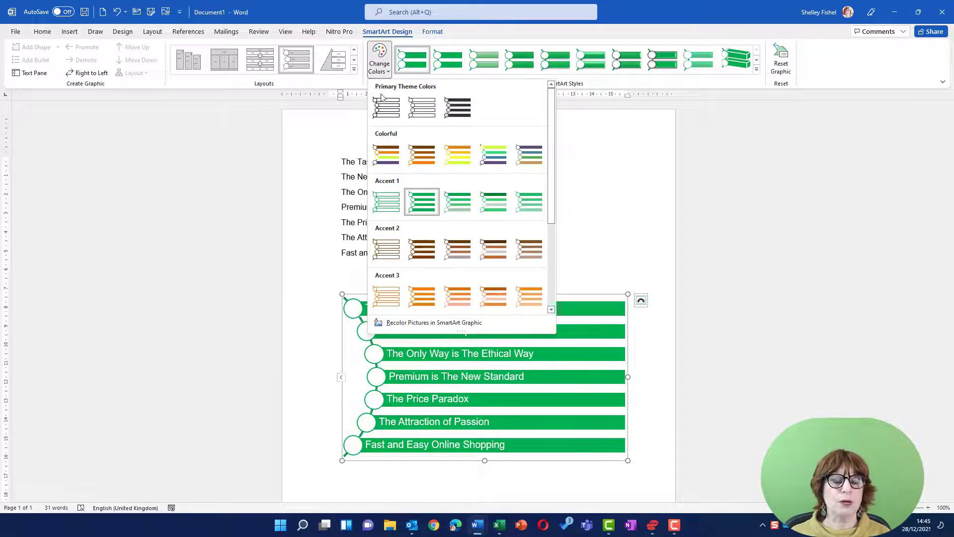
pyautogui.click(534, 156)
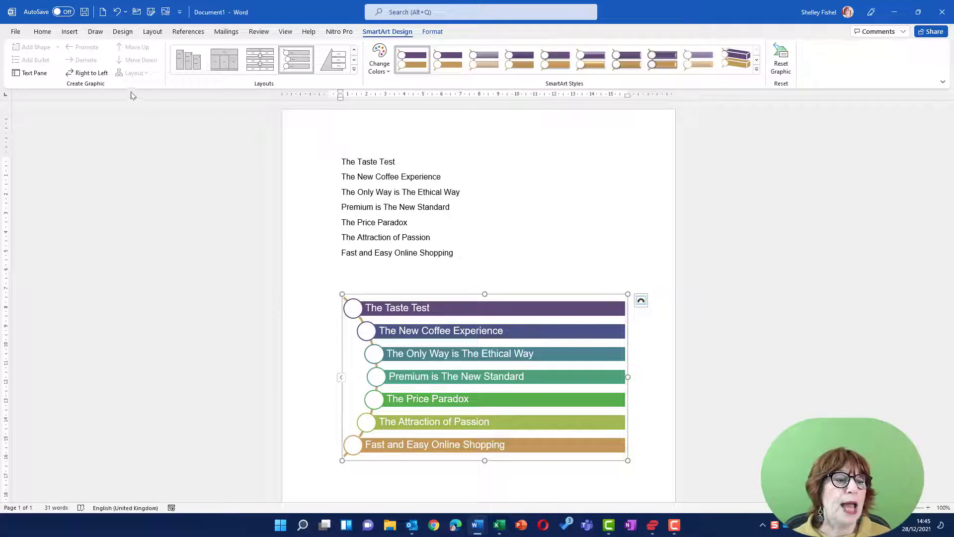
# Add a sub-bullet reading 'gfgfg' under The Taste Test in the top shape.
pyautogui.click(23, 76)
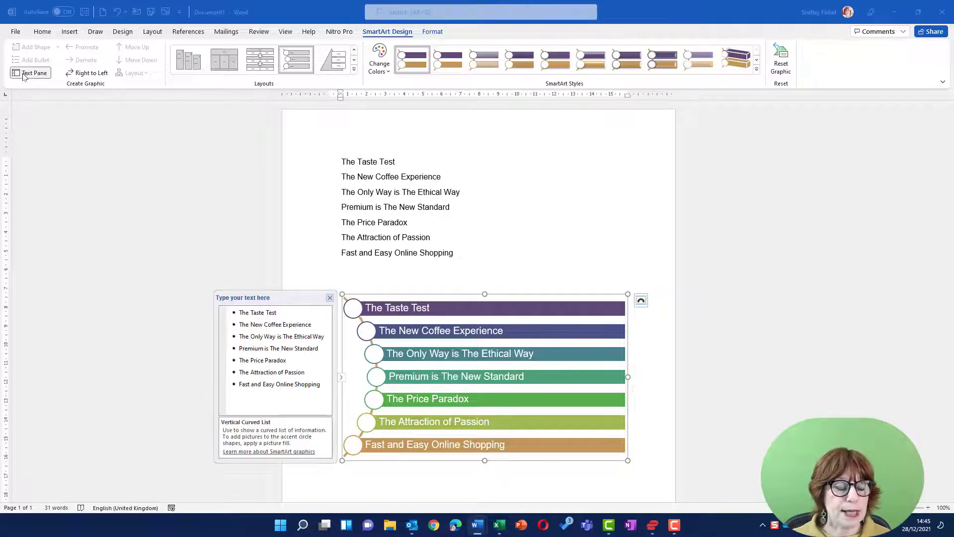
pyautogui.click(23, 74)
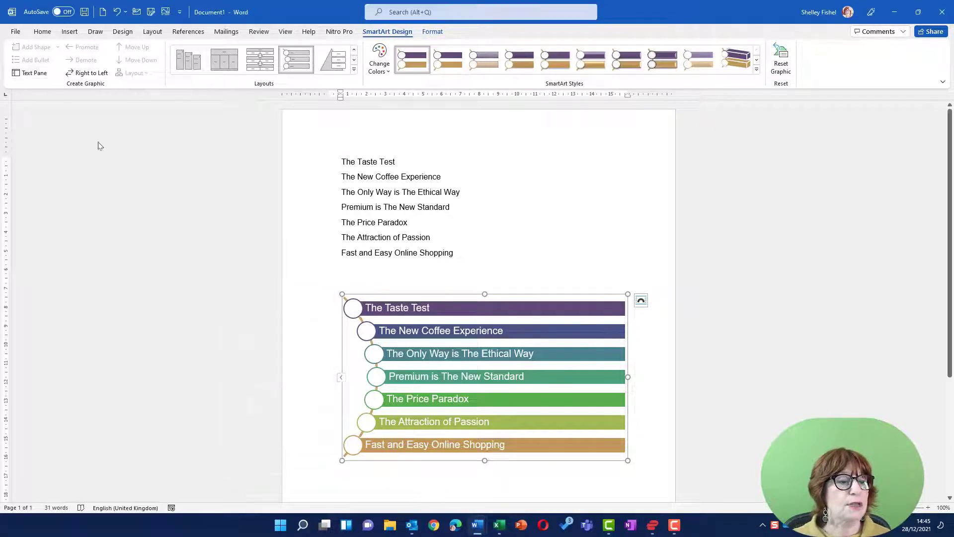
pyautogui.click(431, 309)
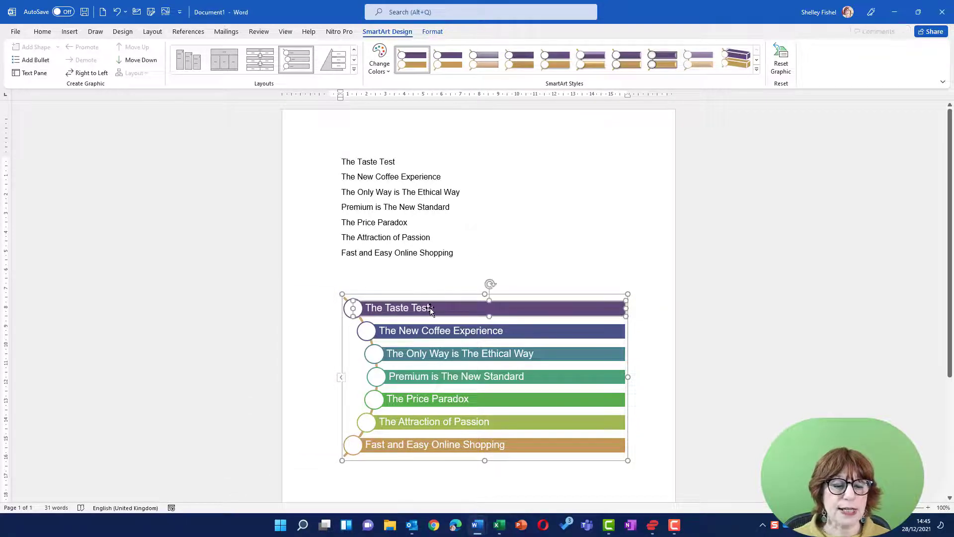
pyautogui.click(36, 62)
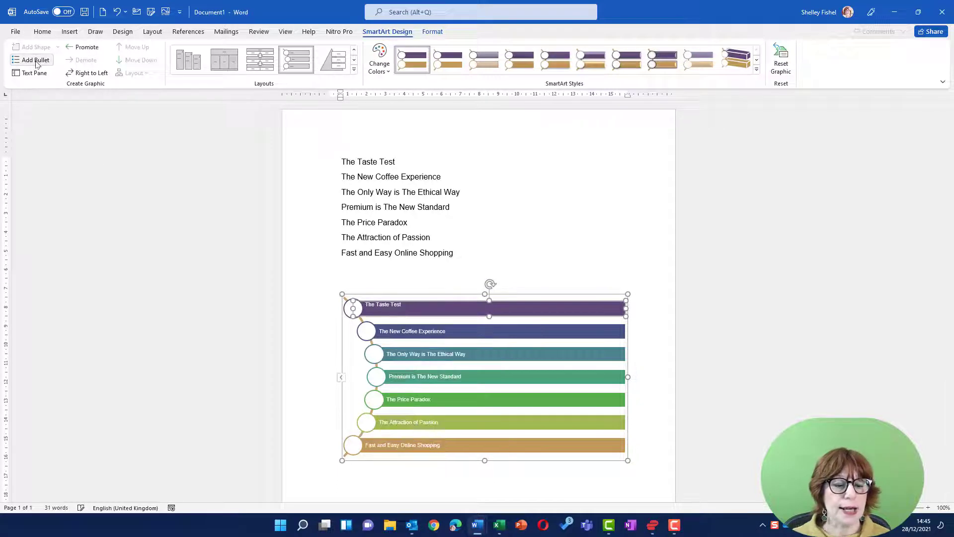
pyautogui.click(409, 310)
pyautogui.write('gfgfg')
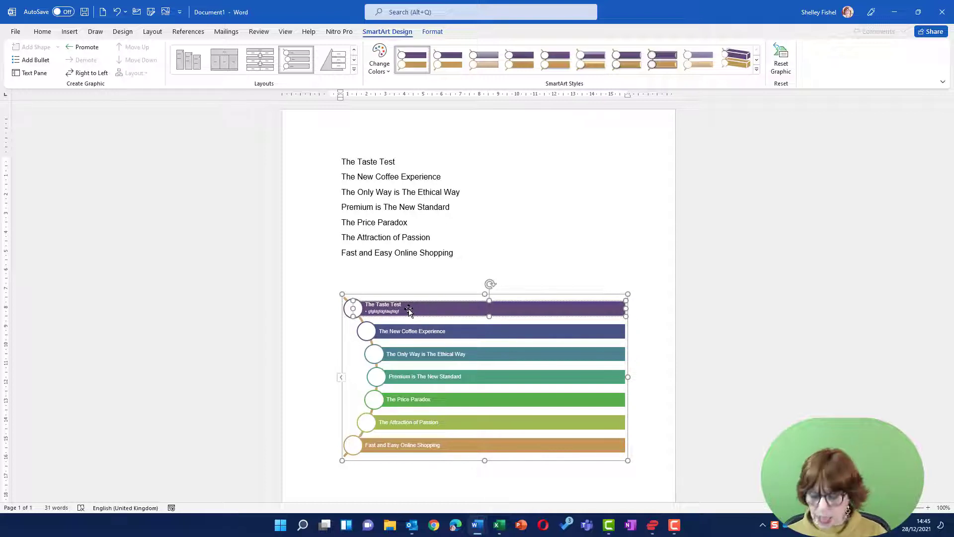
# Try the pyramid and Segmented Process layouts, then undo back to Vertical Curved List without the bullet.
pyautogui.click(343, 69)
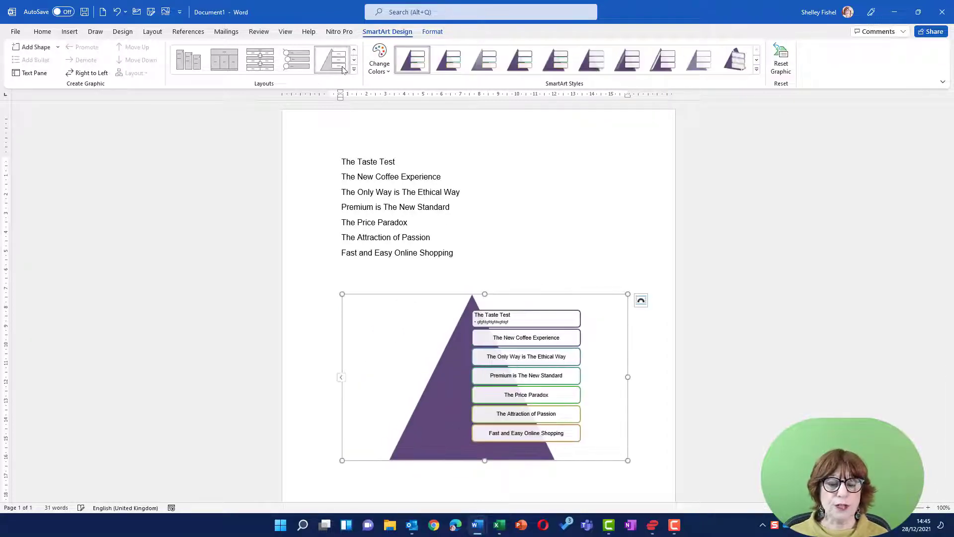
pyautogui.click(271, 69)
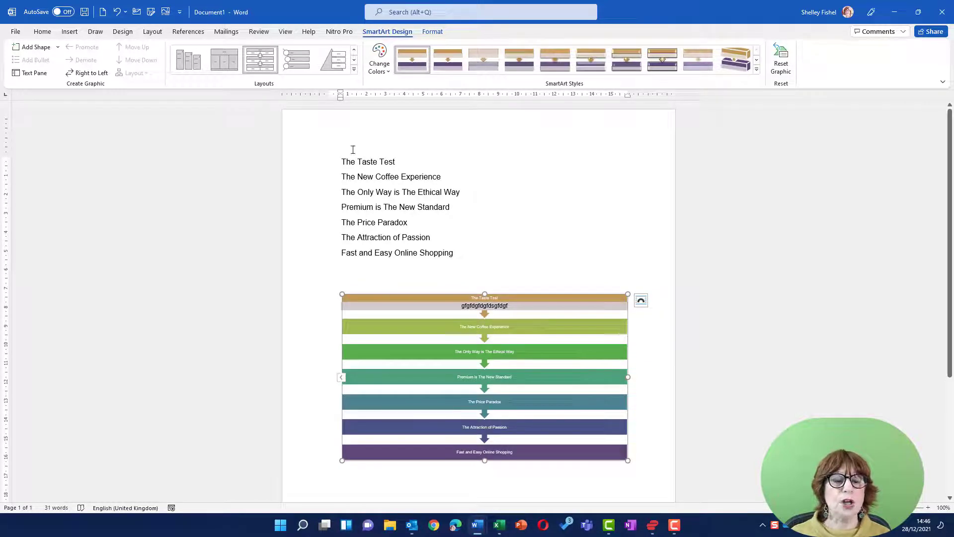
pyautogui.click(116, 13)
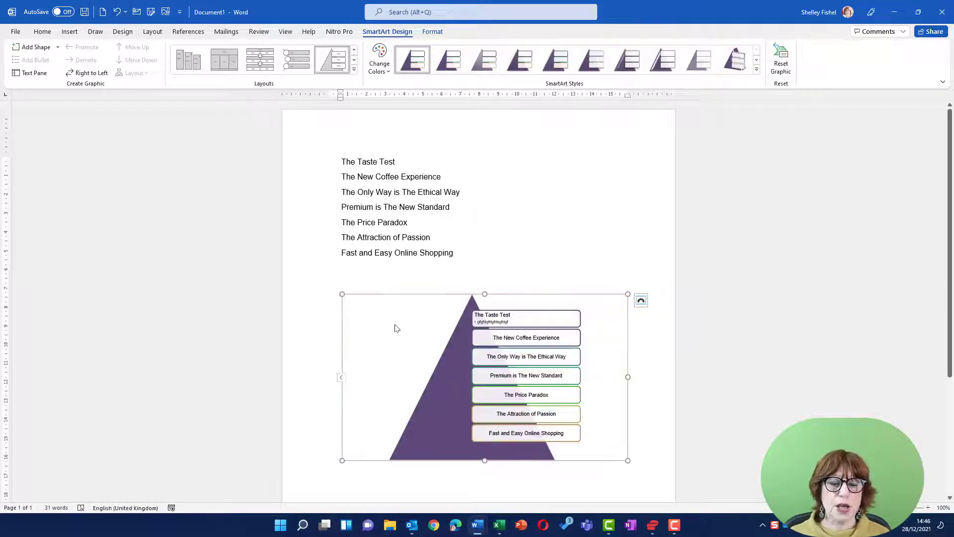
pyautogui.click(119, 12)
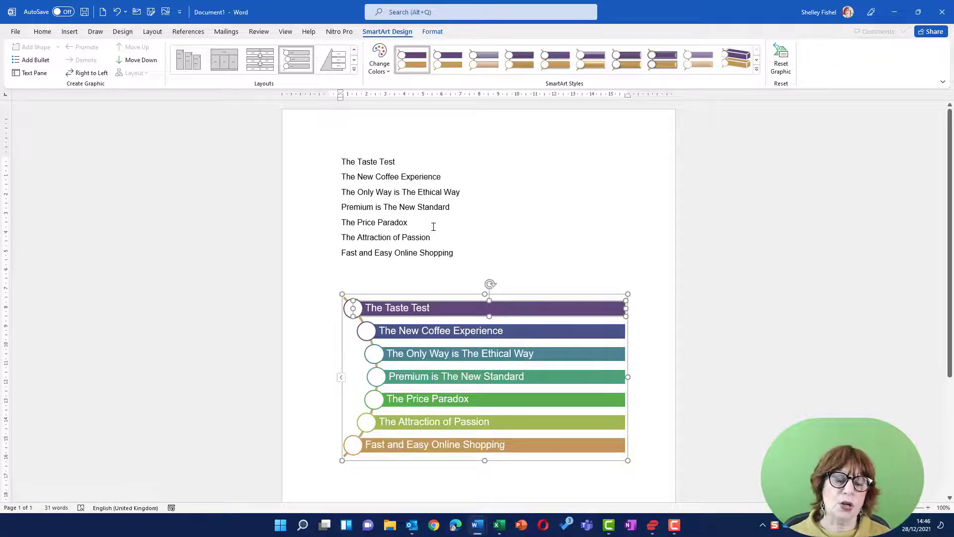
# Select the SmartArt and switch to Coffee Lovers Styles with the Navigation Pane closed.
pyautogui.click(455, 297)
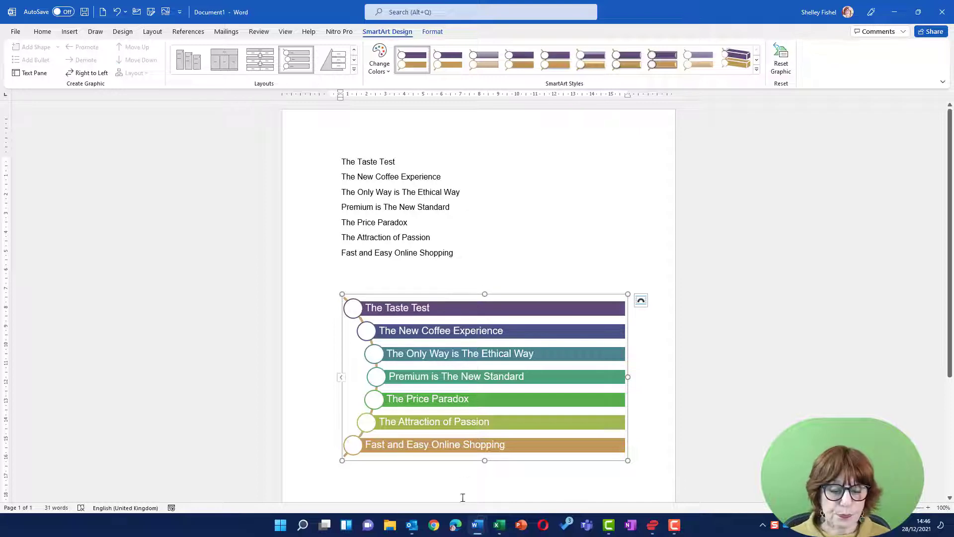
pyautogui.moveTo(479, 528)
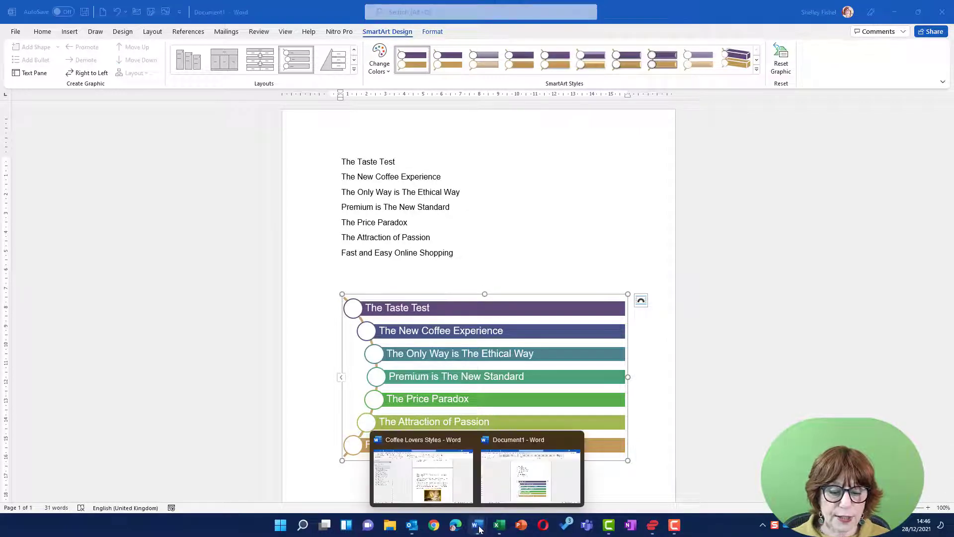
pyautogui.click(451, 466)
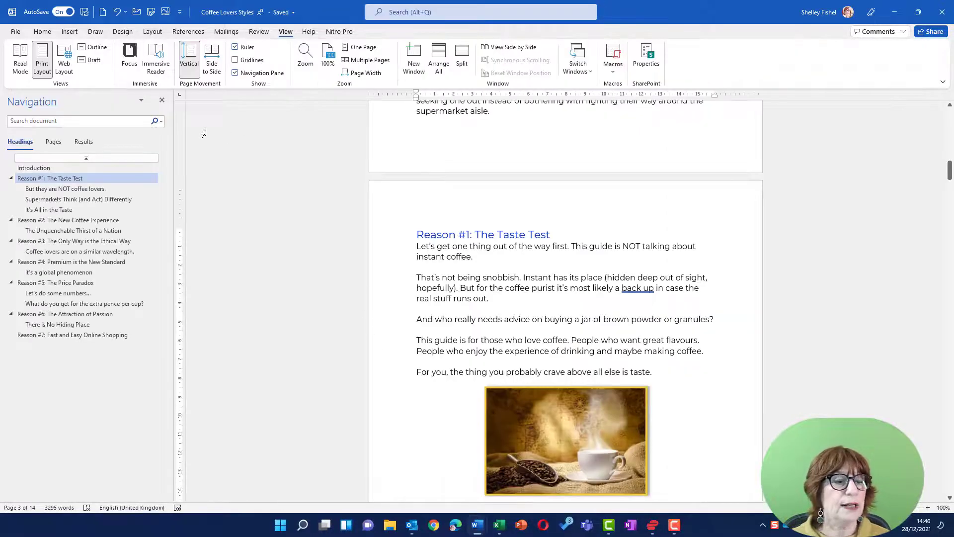
pyautogui.click(162, 99)
# Paste the SmartArt on a new page after 'promotions.', above the It's All in the Taste heading.
pyautogui.scroll(4, 473, 280)
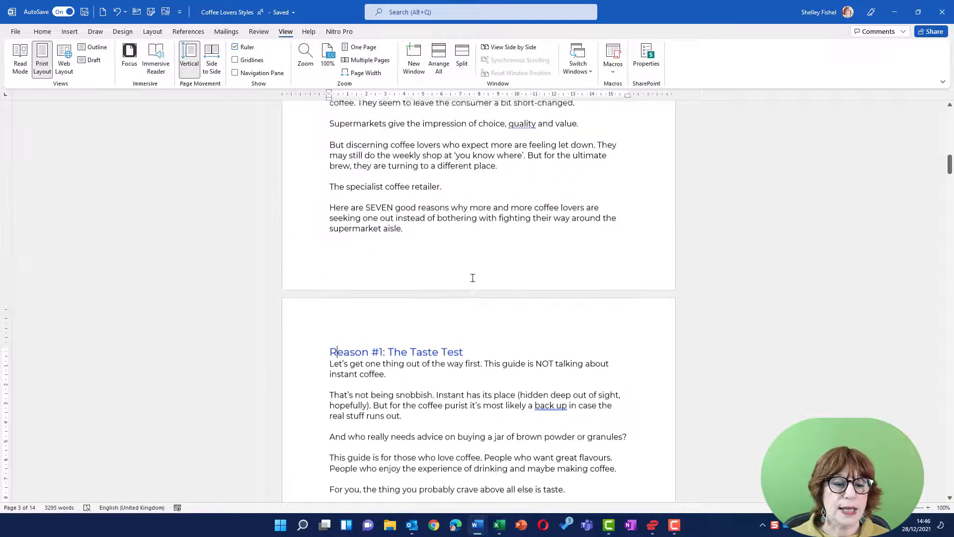
pyautogui.scroll(-15, 472, 280)
pyautogui.scroll(-15, 472, 277)
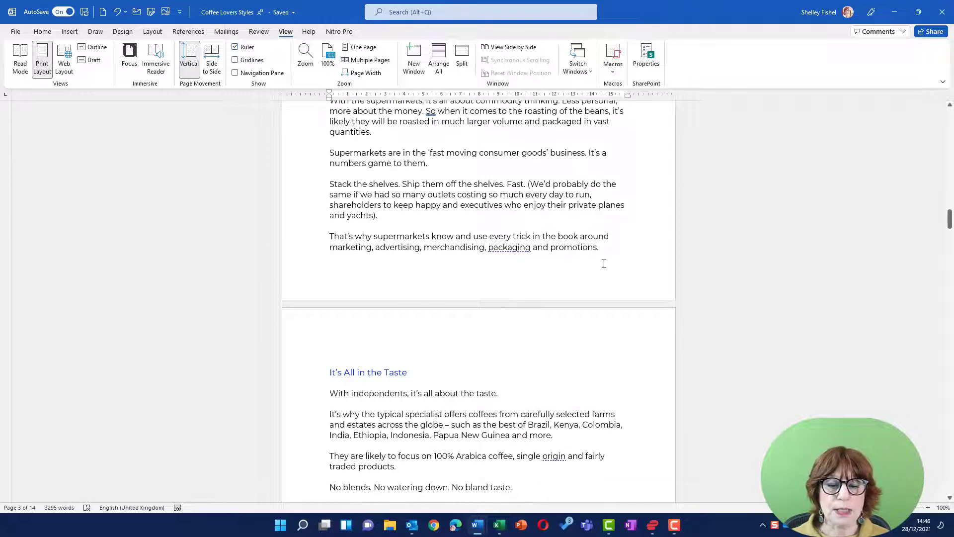
pyautogui.click(618, 250)
pyautogui.press('Return')
pyautogui.press('Return')
pyautogui.press('Return')
pyautogui.press('Return')
pyautogui.press('Return')
pyautogui.press('Return')
pyautogui.press('Return')
pyautogui.press('Return')
pyautogui.press('Return')
pyautogui.press('Return')
pyautogui.press('Return')
pyautogui.press('Return')
pyautogui.press('Return')
pyautogui.press('Return')
pyautogui.press('Return')
pyautogui.press('Return')
pyautogui.press('Return')
pyautogui.press('Return')
pyautogui.press('Return')
pyautogui.press('Return')
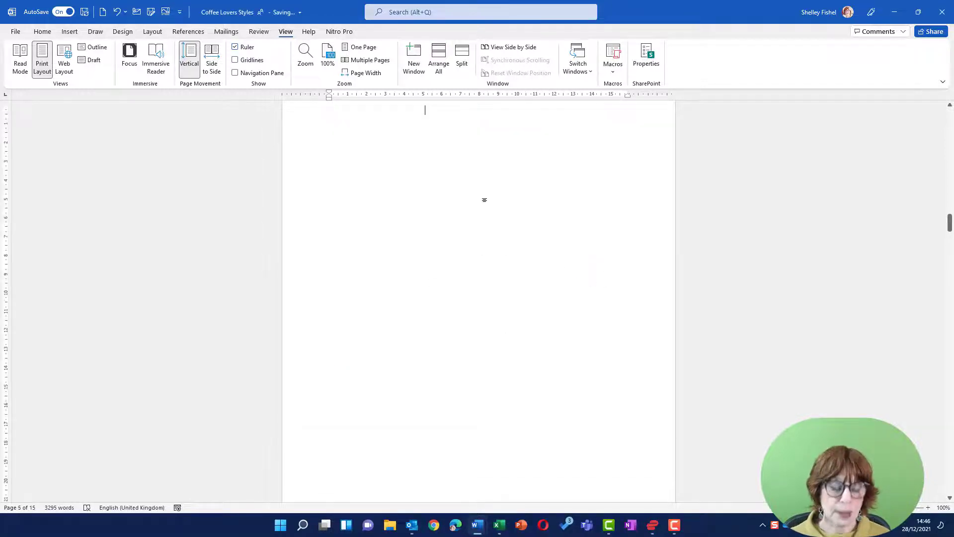
pyautogui.hotkey('ctrl', 'v')
pyautogui.scroll(3, 490, 213)
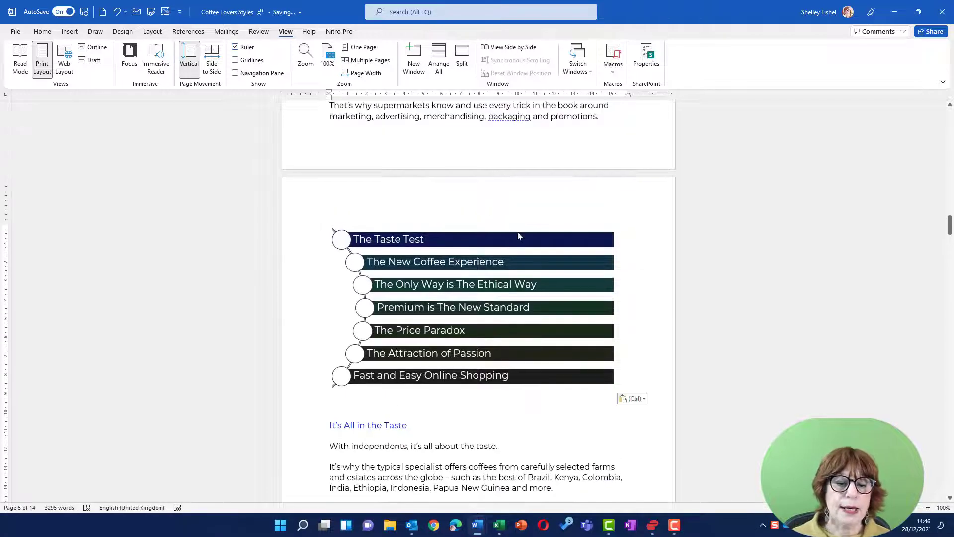
# Select the pasted SmartArt and preview its colour schemes without changing them.
pyautogui.click(518, 236)
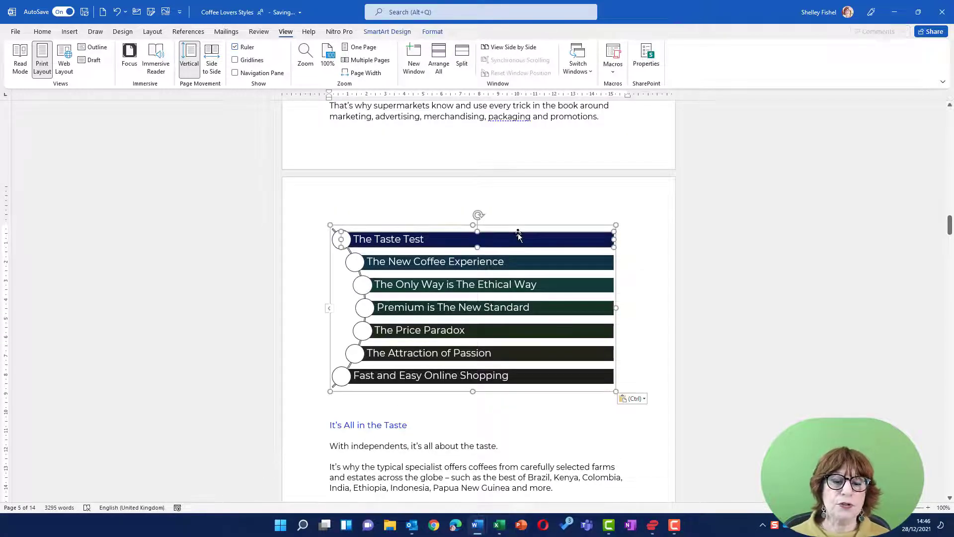
pyautogui.click(387, 31)
pyautogui.click(378, 67)
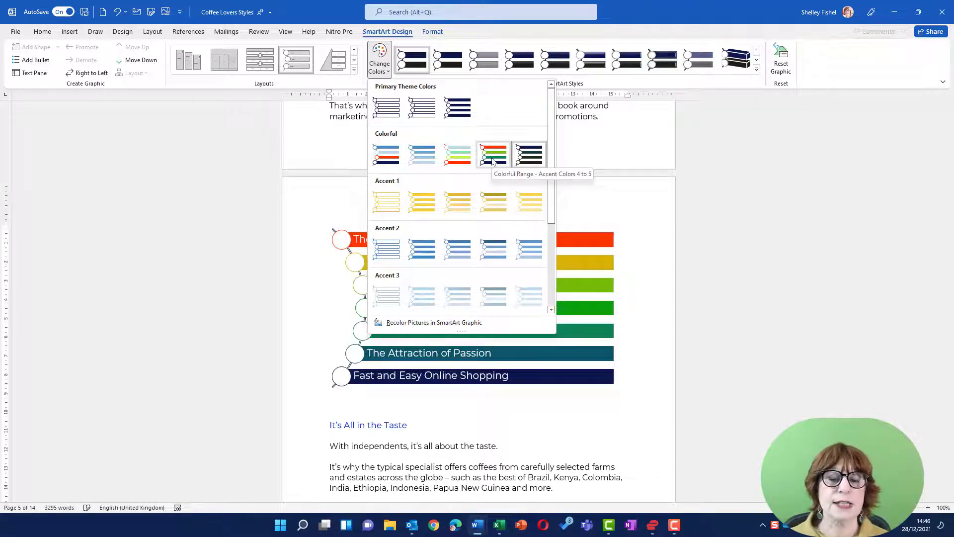
pyautogui.click(232, 192)
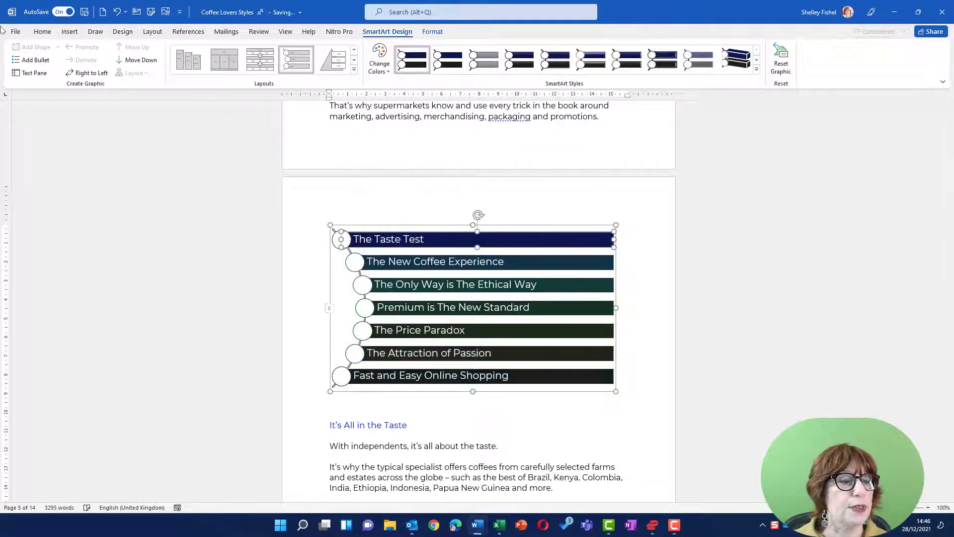
# Apply the KITheme document theme.
pyautogui.click(124, 32)
pyautogui.click(21, 57)
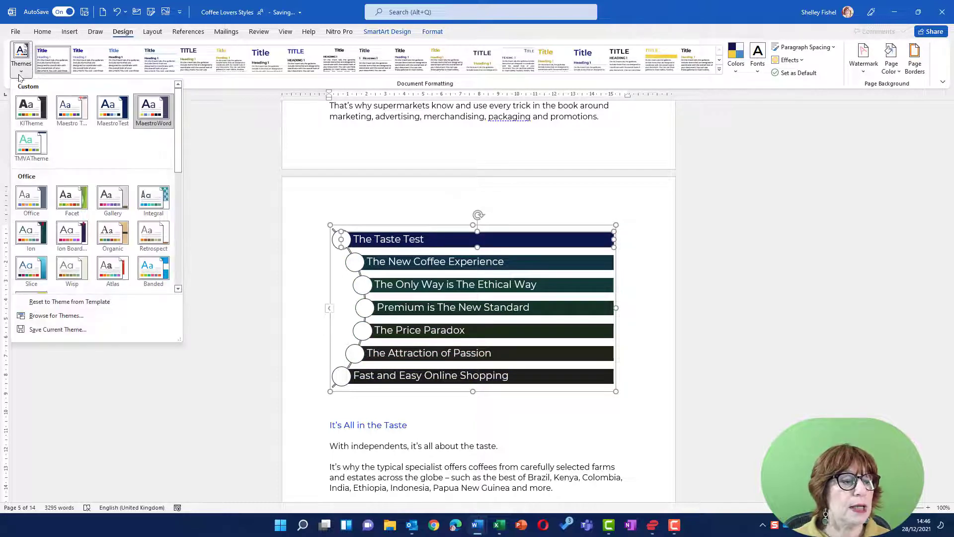
pyautogui.click(26, 110)
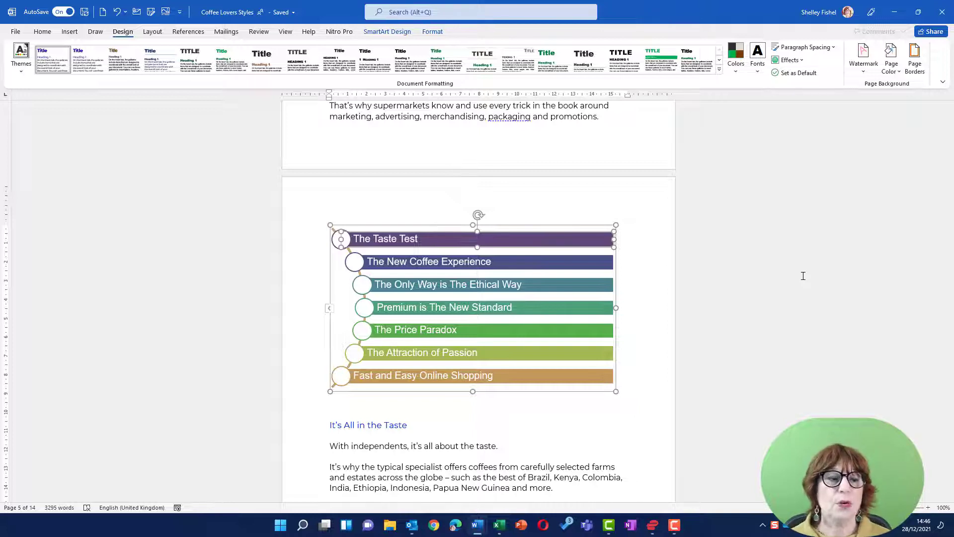
# Return to the Home formatting commands.
pyautogui.click(42, 33)
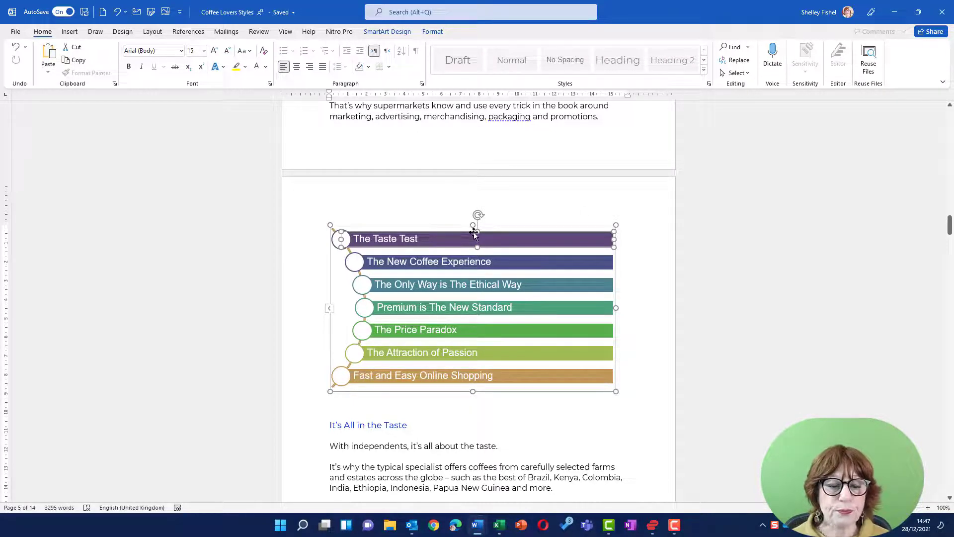
# Fill The Taste Test bar green, The New Coffee Experience orange, and the Ethical Way bar dark green.
pyautogui.click(432, 31)
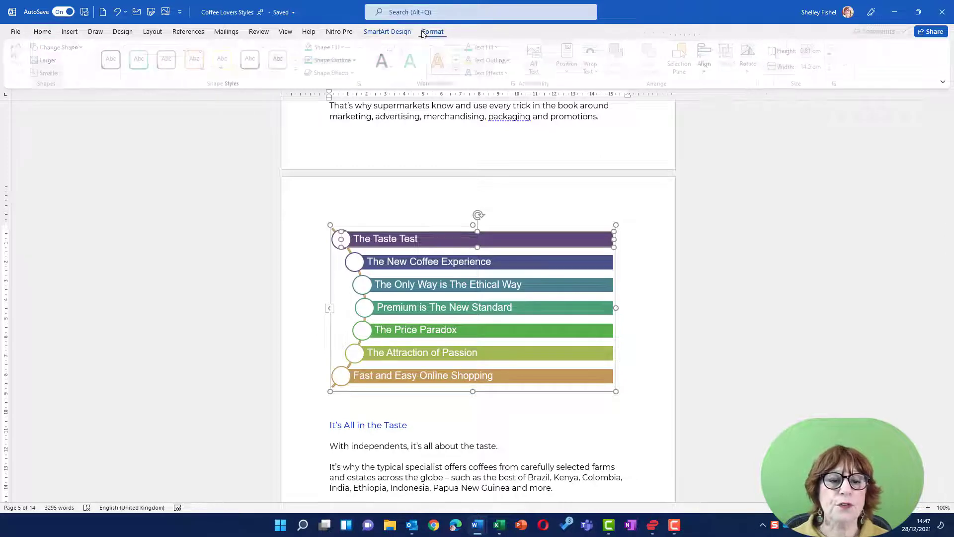
pyautogui.click(313, 47)
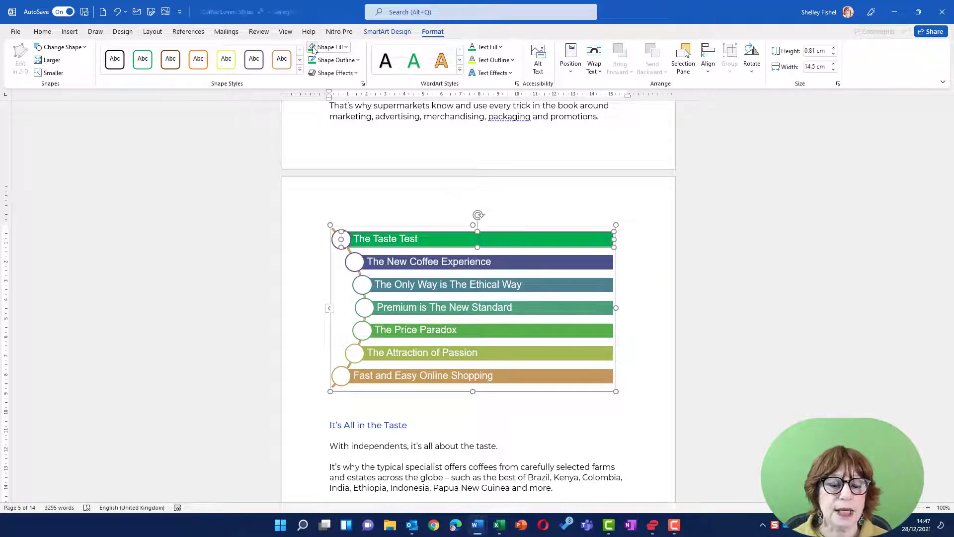
pyautogui.click(440, 263)
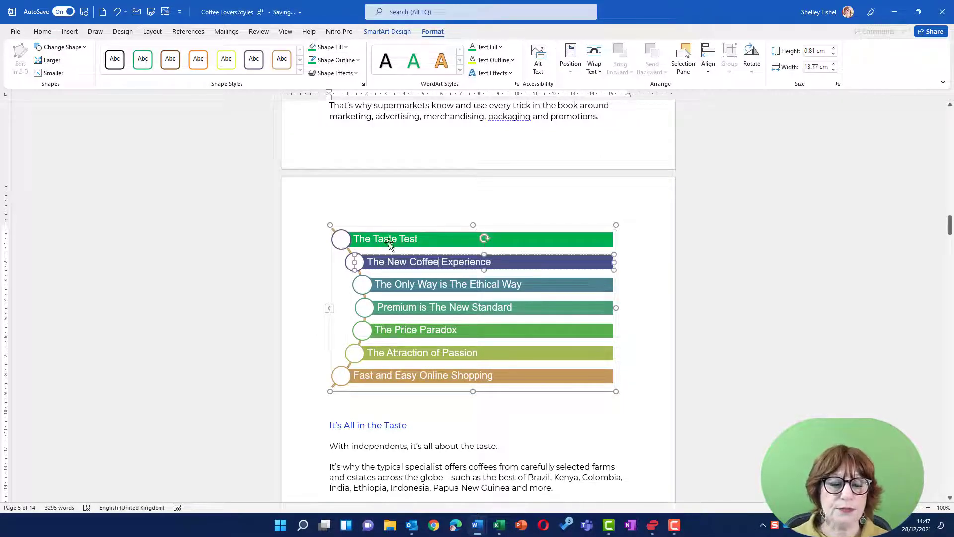
pyautogui.click(349, 47)
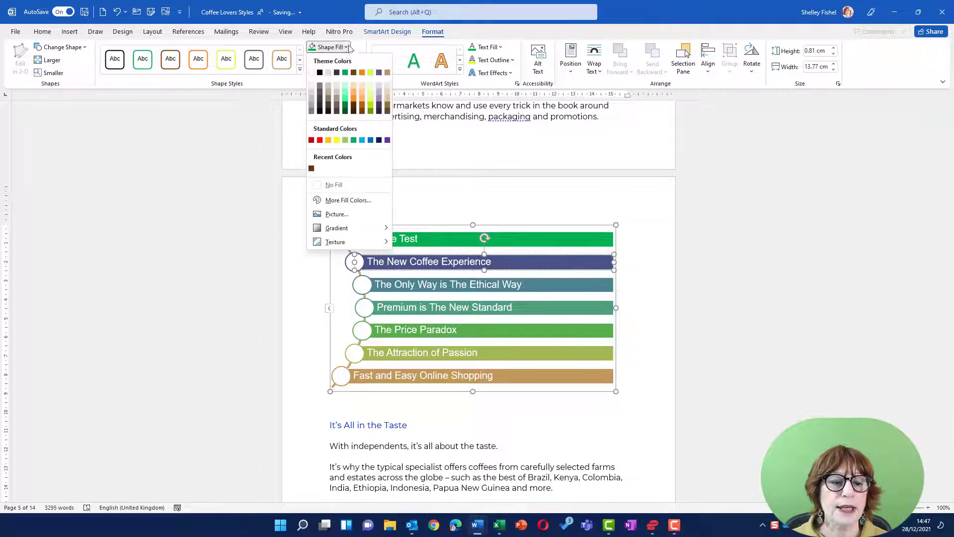
pyautogui.click(357, 91)
pyautogui.click(403, 282)
pyautogui.click(344, 47)
pyautogui.click(349, 105)
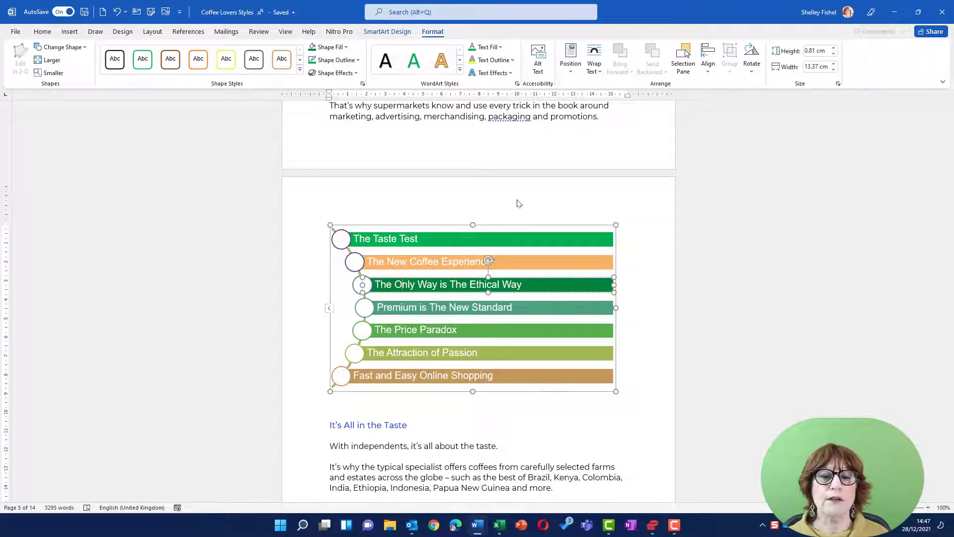
# Fill the small circle beside The Taste Test bar dark green.
pyautogui.click(495, 263)
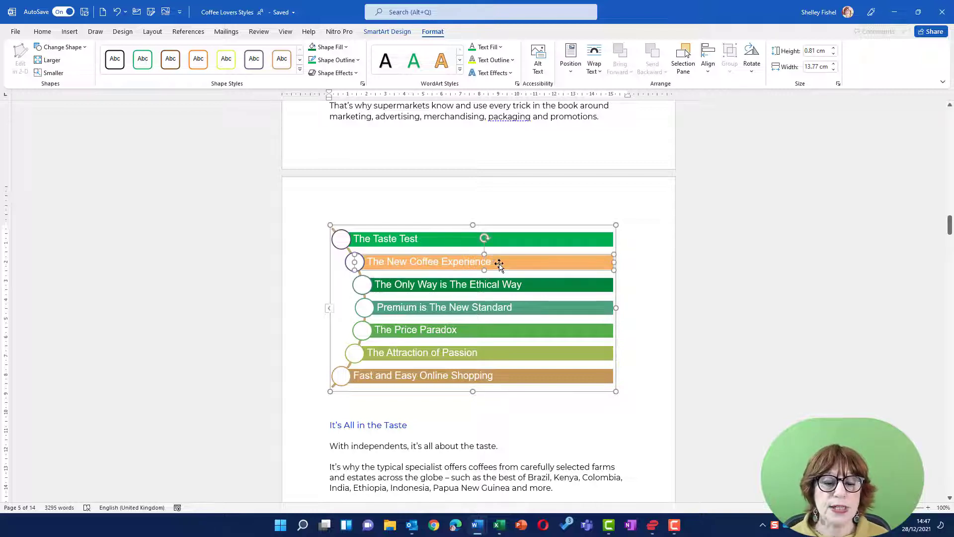
pyautogui.click(336, 242)
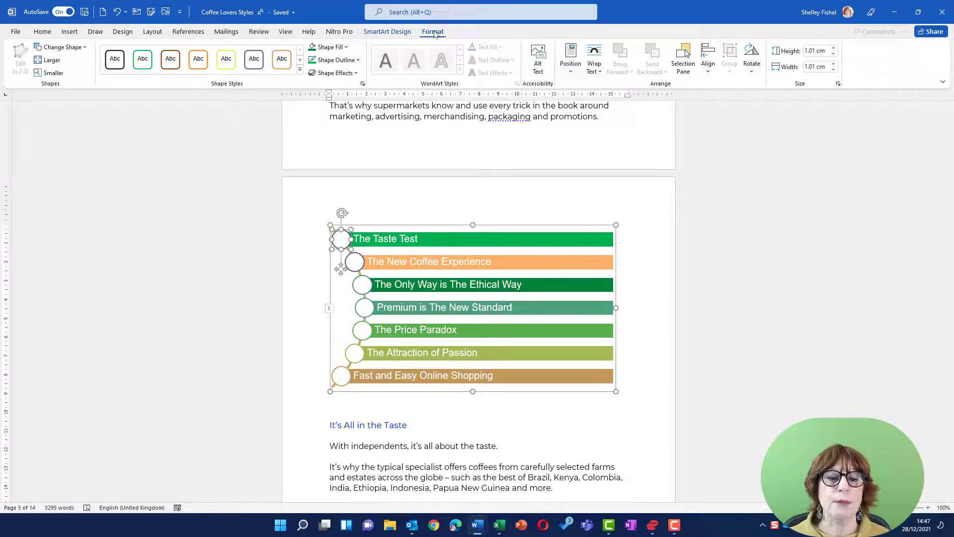
pyautogui.click(311, 47)
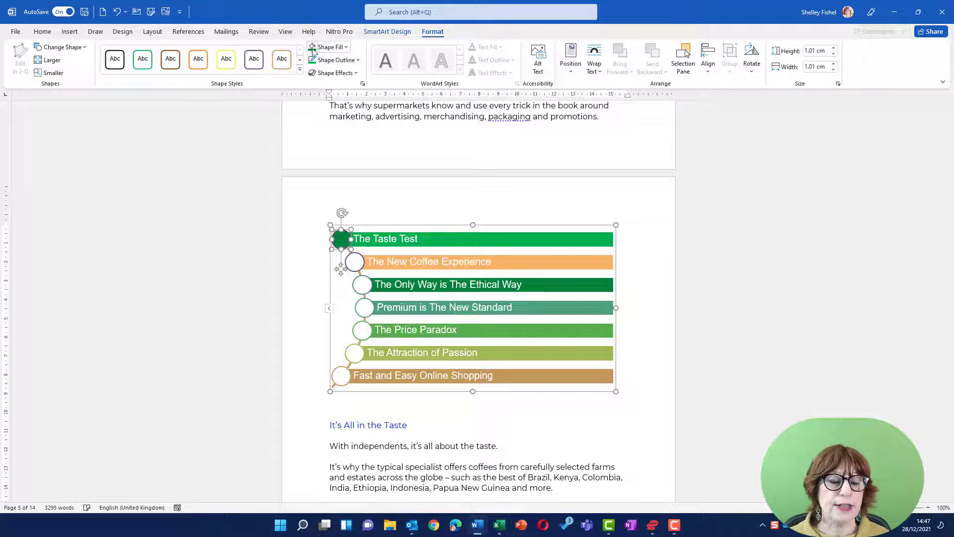
# Fill the circle beside The New Coffee Experience dark brown, then deselect the SmartArt.
pyautogui.click(353, 261)
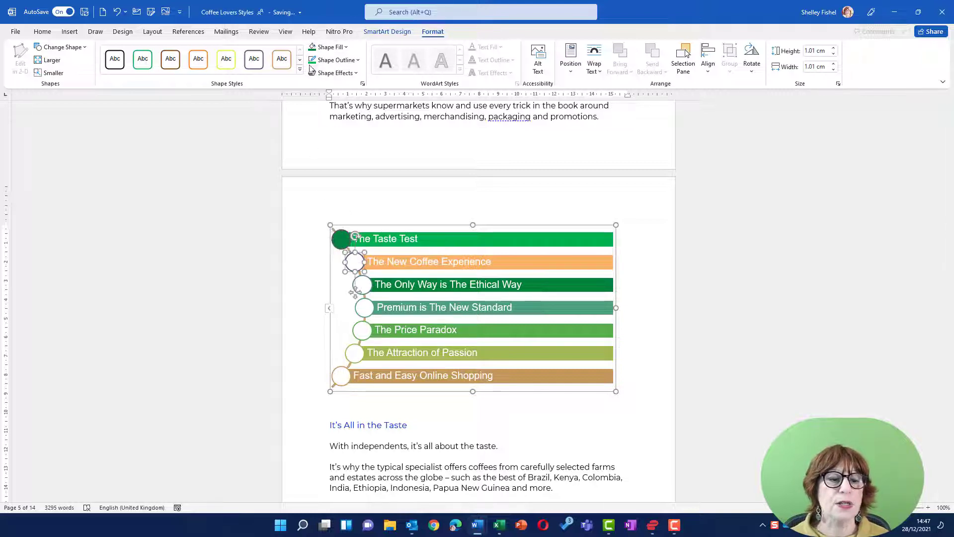
pyautogui.click(346, 47)
pyautogui.click(355, 72)
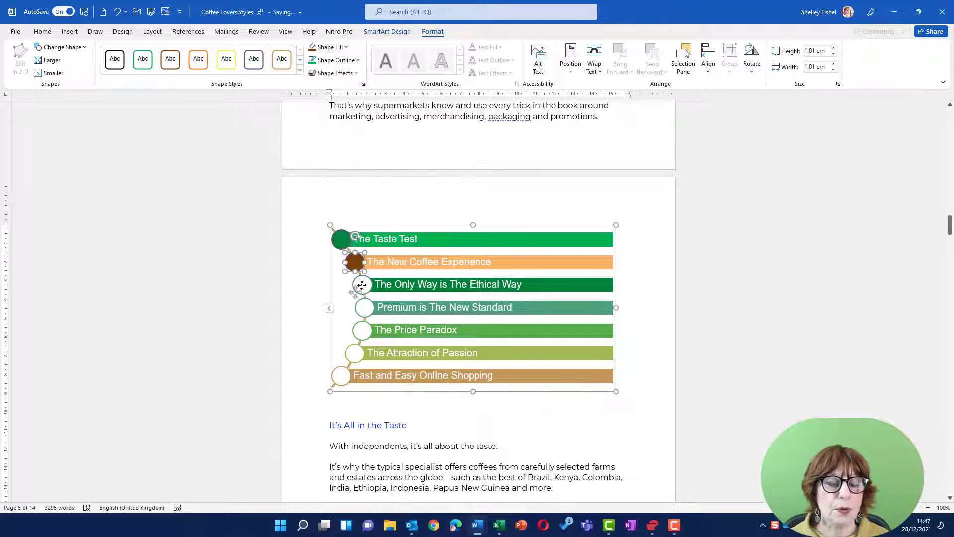
pyautogui.click(298, 277)
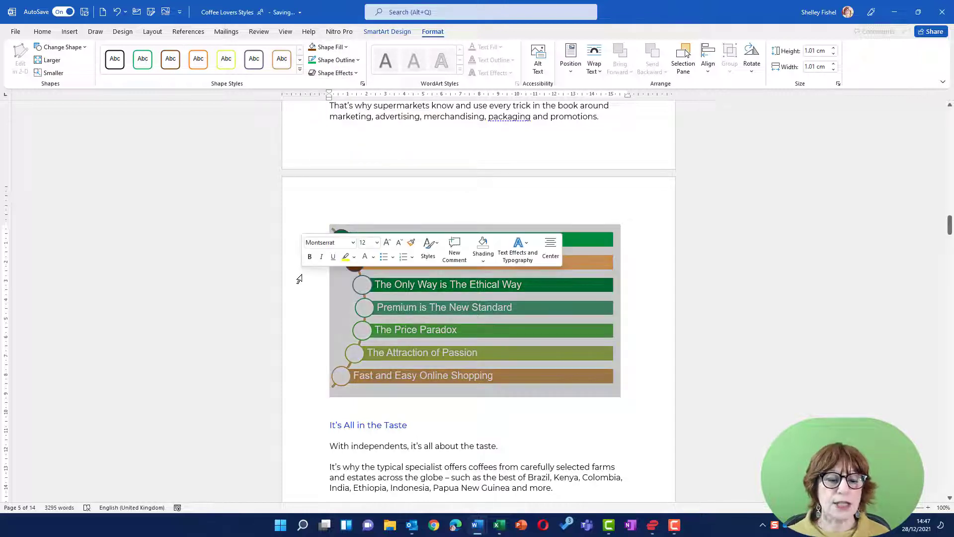
pyautogui.click(758, 250)
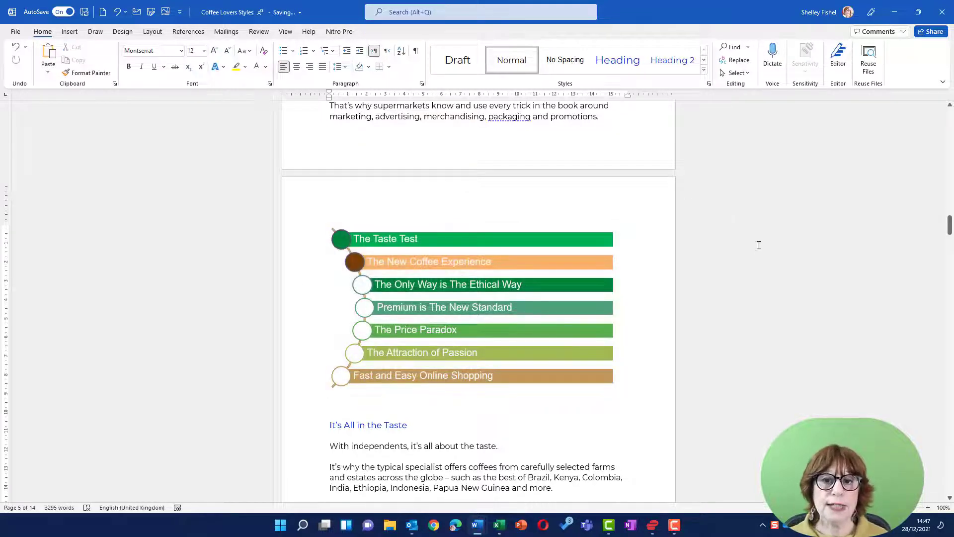